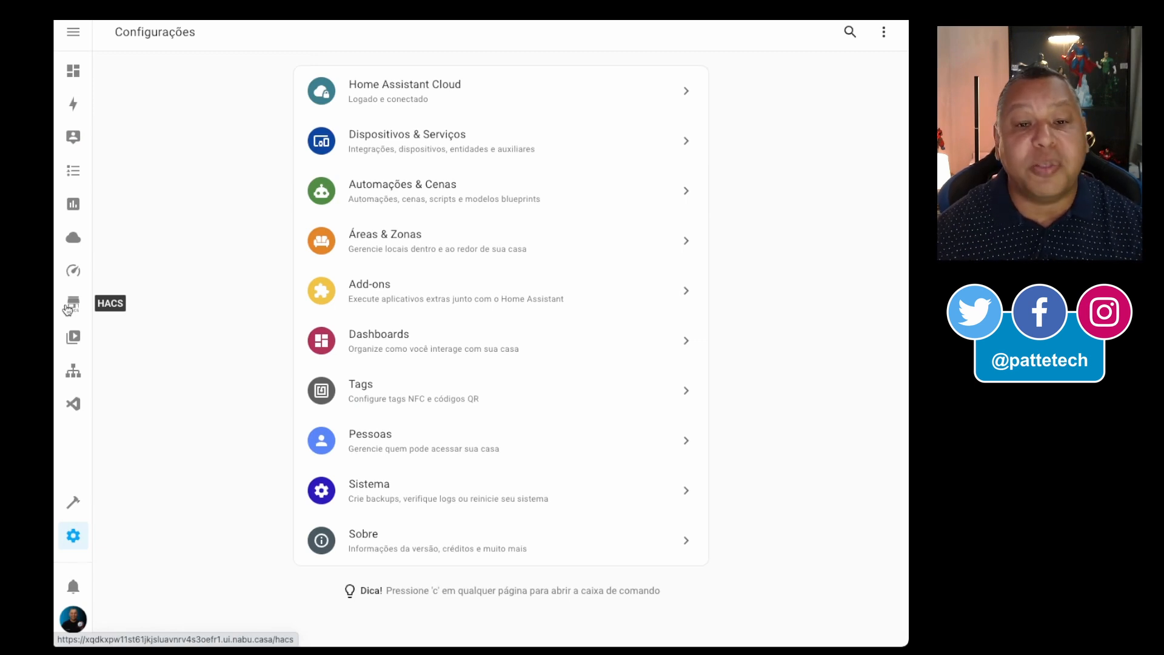
Check the downloaded HACS integrations for Remote Home-Assistant and open the new-repository search for "remote home", then close it
{"action": "left_click", "coordinate": [74, 308]}
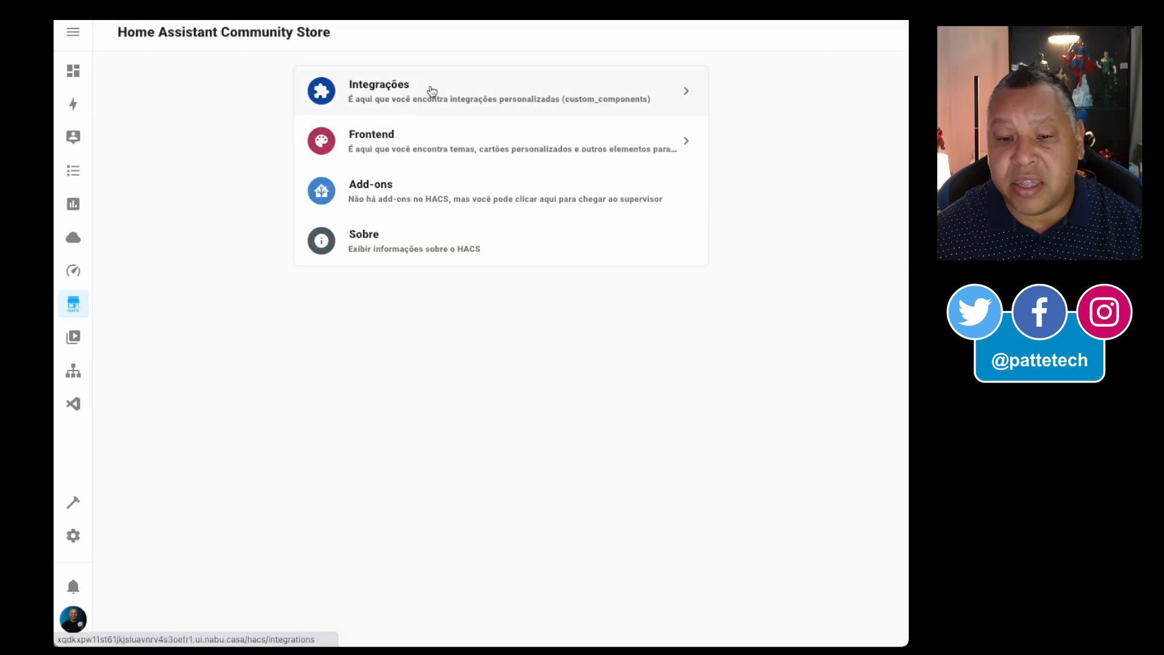
{"action": "left_click", "coordinate": [377, 96]}
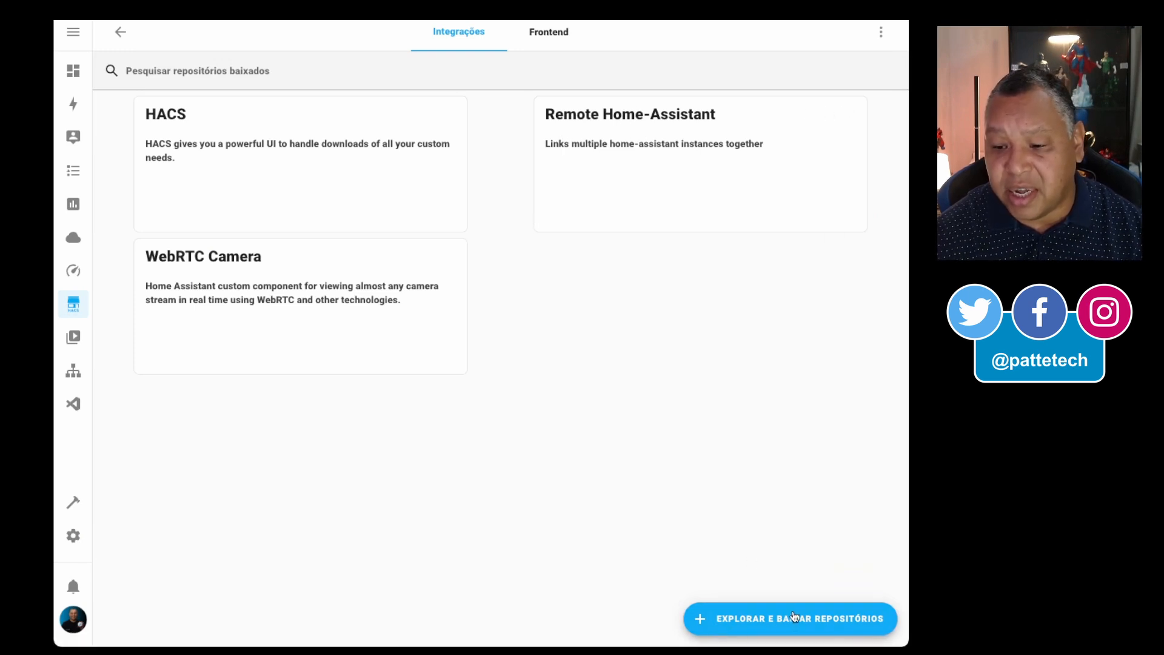
{"action": "left_click", "coordinate": [799, 619]}
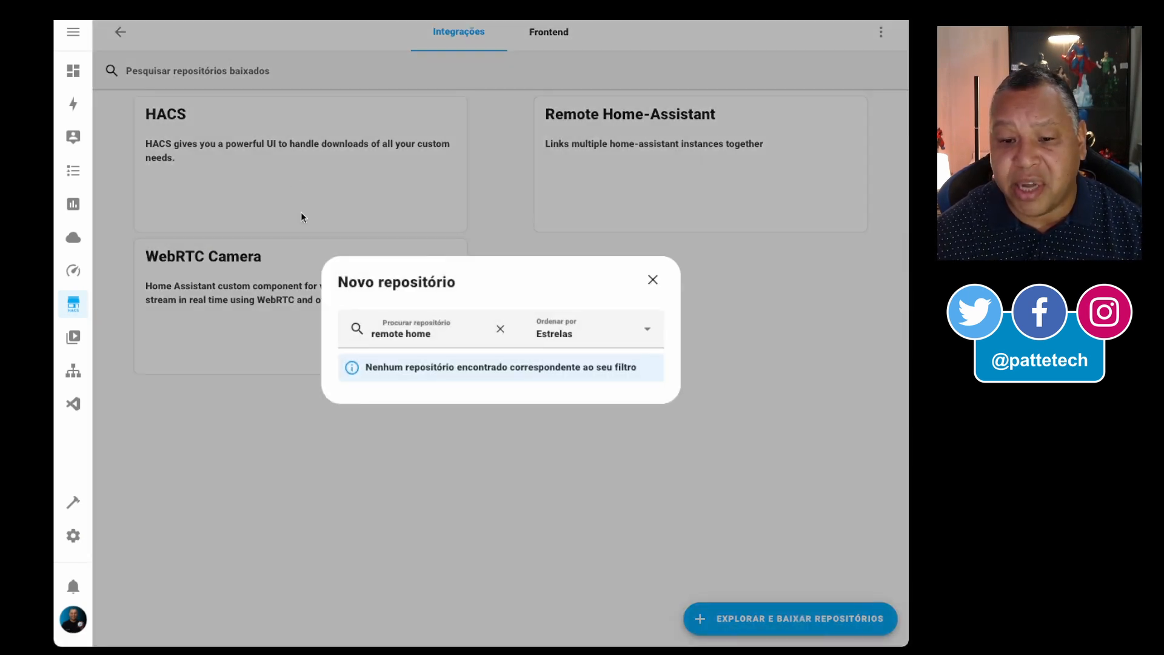
{"action": "left_click", "coordinate": [653, 280]}
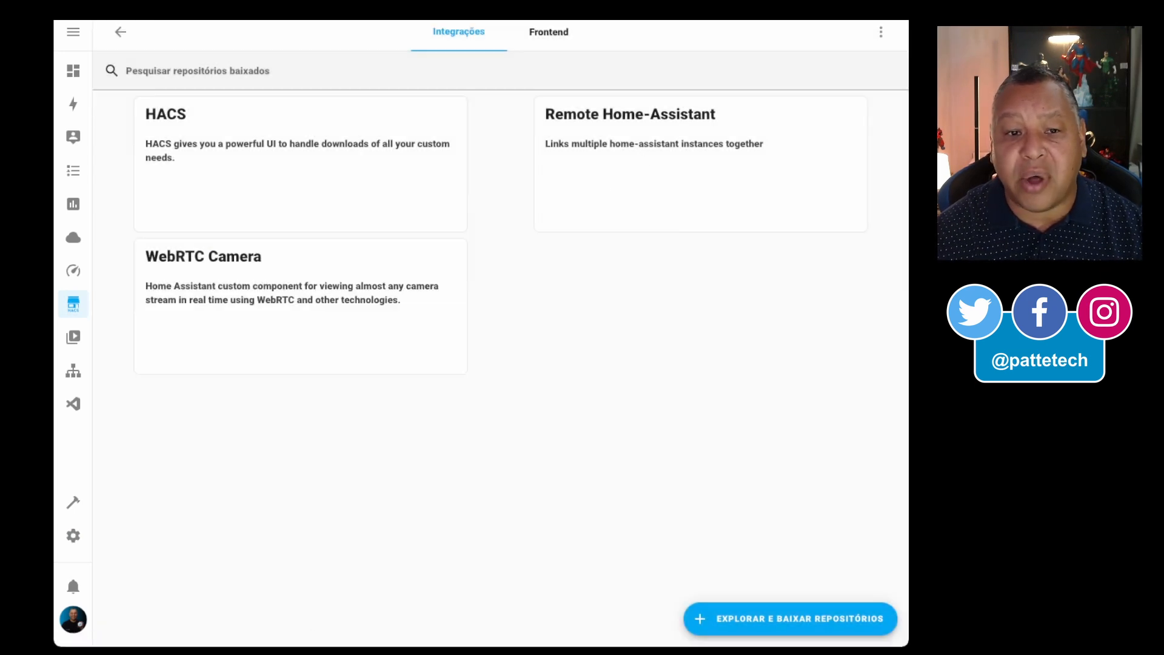
Switch to the main Home Assistant instance and look for Remote Home-Assistant among its downloaded HACS integrations
{"action": "left_click", "coordinate": [170, 6]}
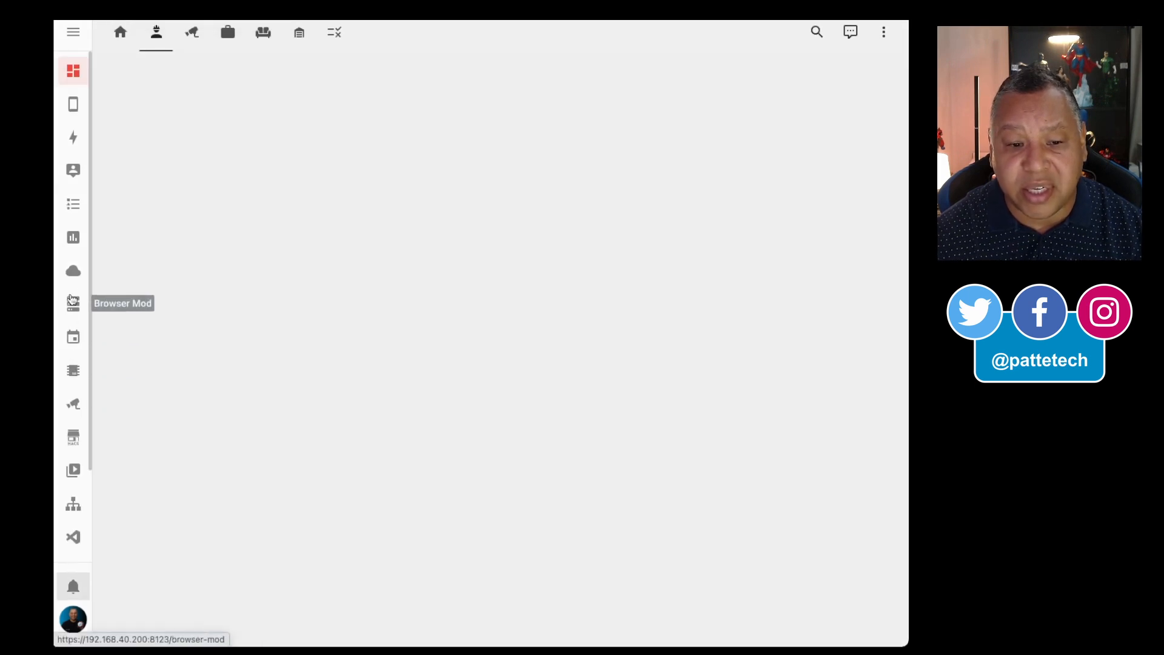
{"action": "left_click", "coordinate": [72, 437]}
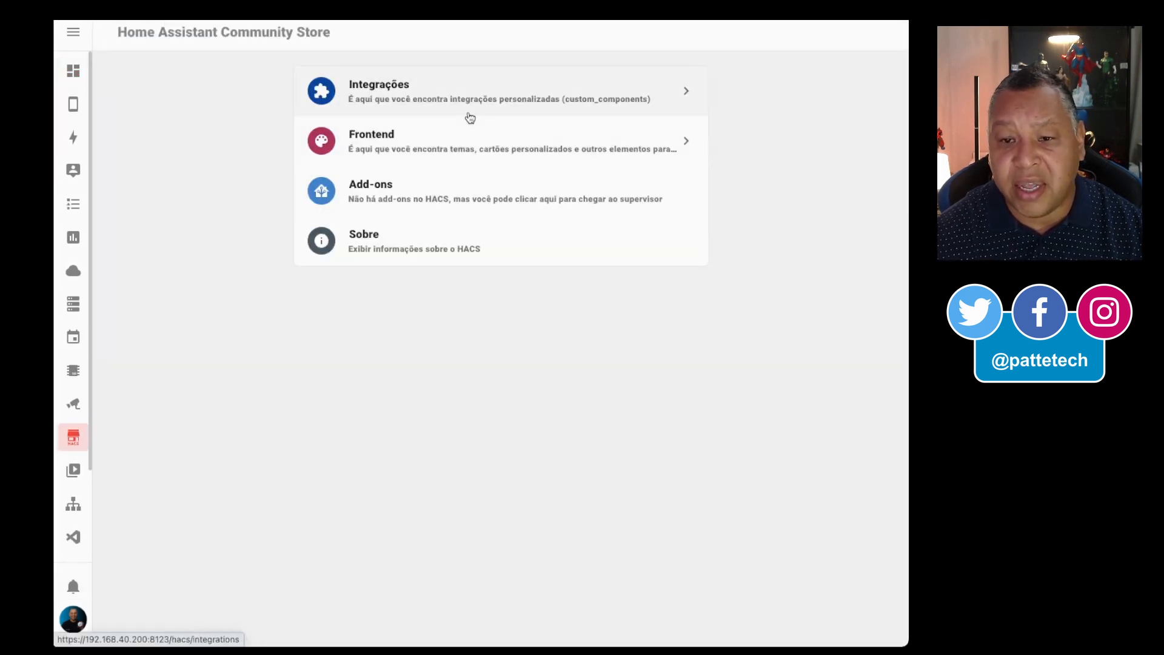
{"action": "left_click", "coordinate": [478, 103]}
{"action": "scroll", "coordinate": [506, 329], "scroll_direction": "down", "scroll_amount": 10}
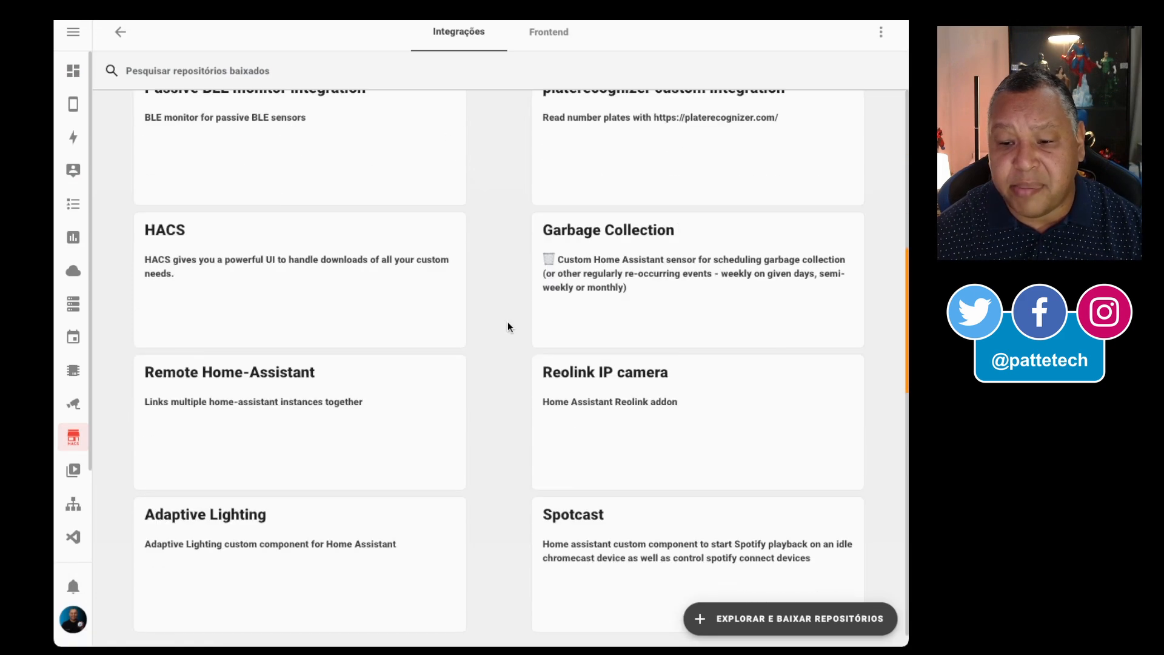
{"action": "scroll", "coordinate": [515, 338], "scroll_direction": "down", "scroll_amount": 8}
{"action": "scroll", "coordinate": [515, 337], "scroll_direction": "up", "scroll_amount": 9}
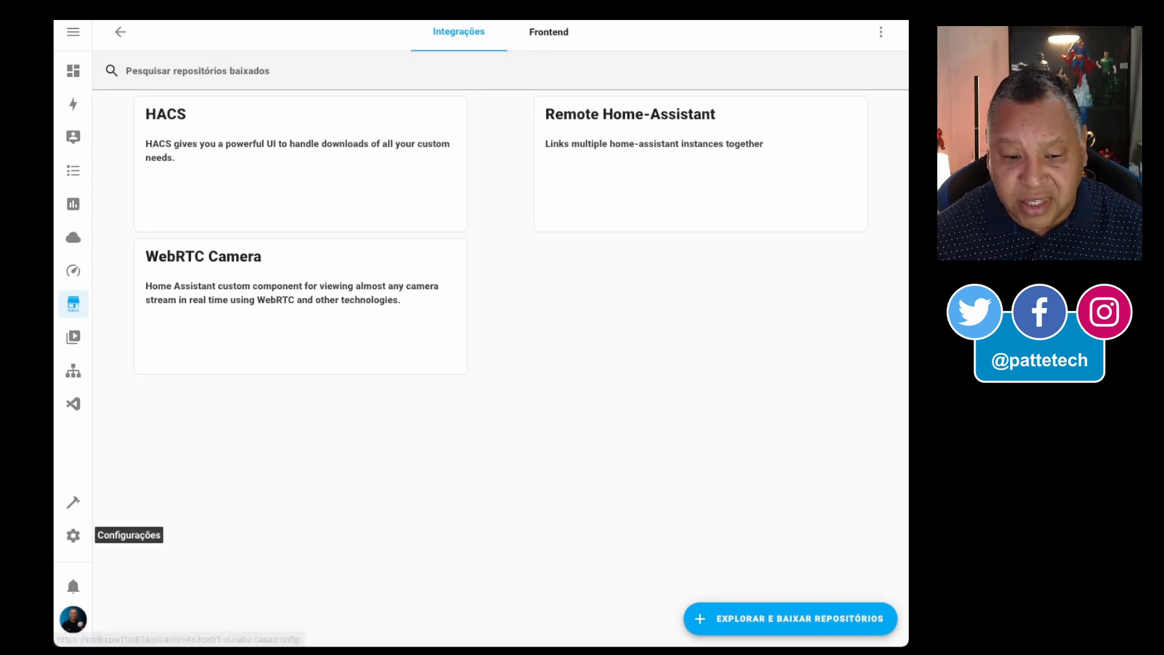
On the remote instance, add the Remote Home-Assistant integration with "Setup as remote node" and check its configuration options
{"action": "left_click", "coordinate": [73, 535]}
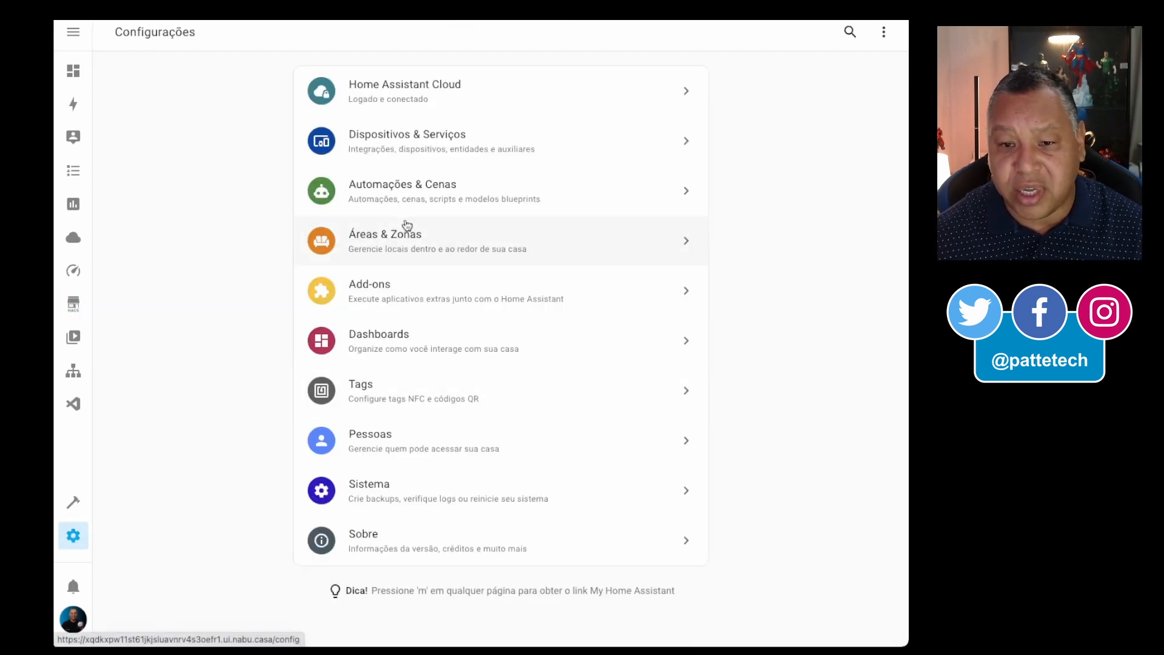
{"action": "left_click", "coordinate": [432, 144]}
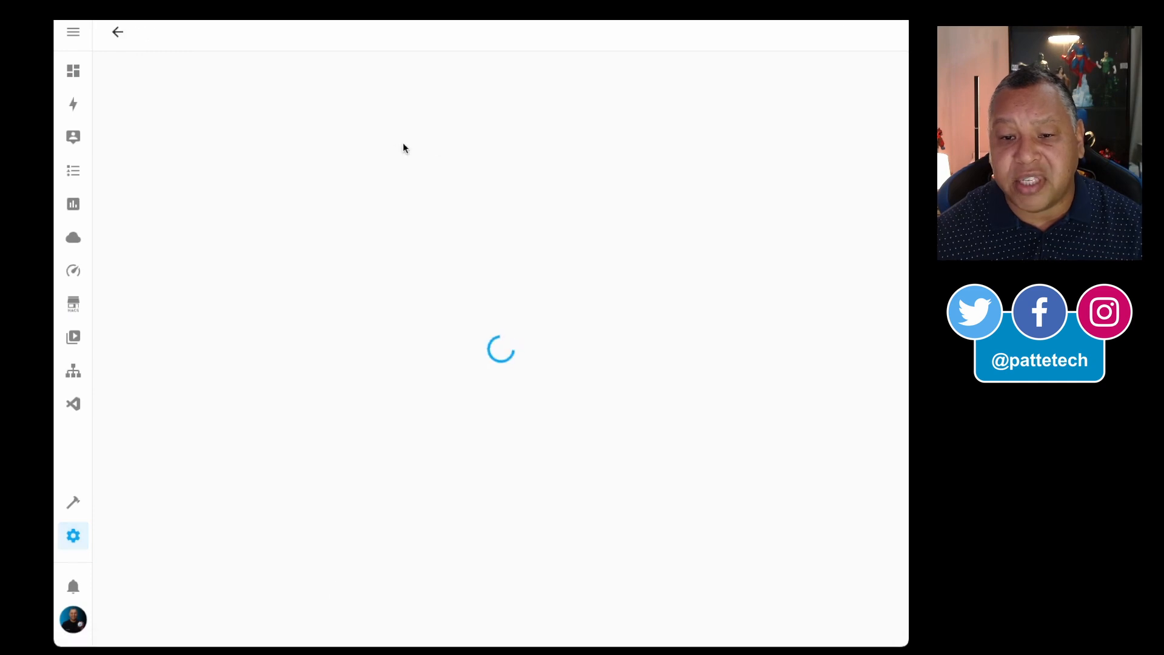
{"action": "left_click", "coordinate": [754, 622]}
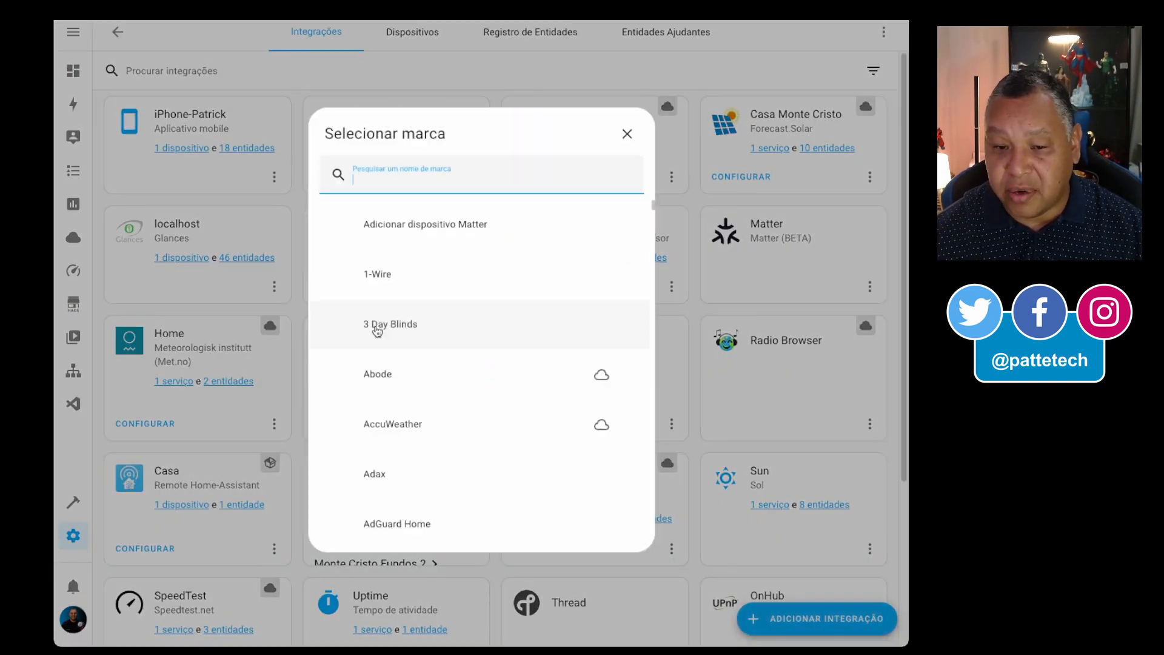
{"action": "type", "text": "remote"}
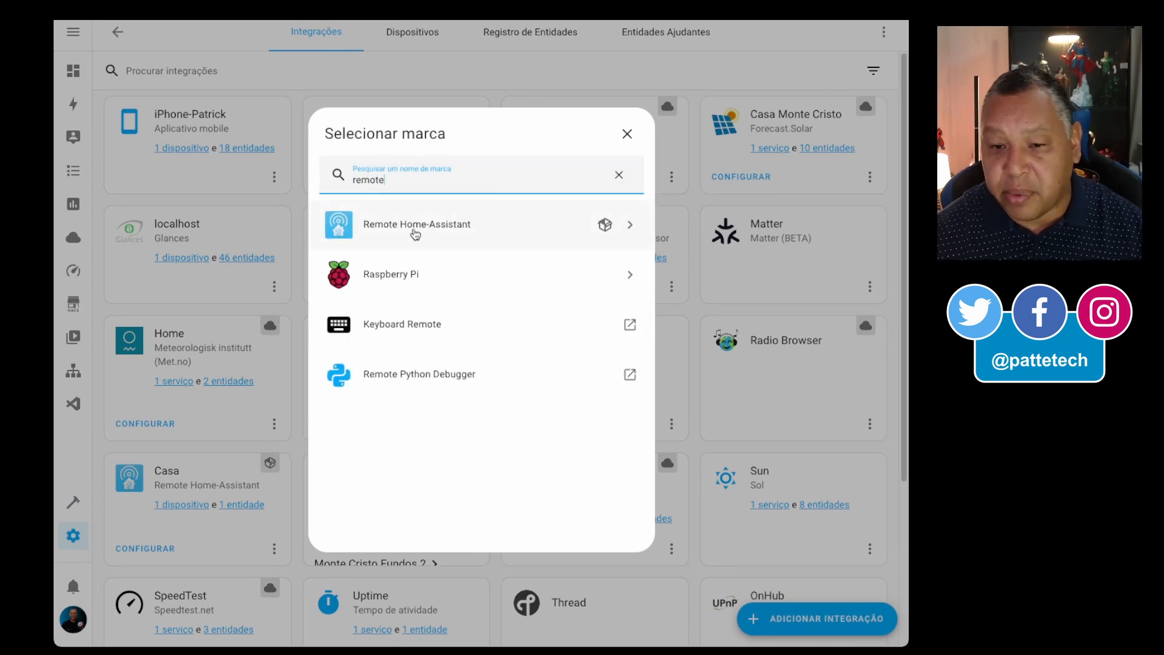
{"action": "left_click", "coordinate": [451, 233]}
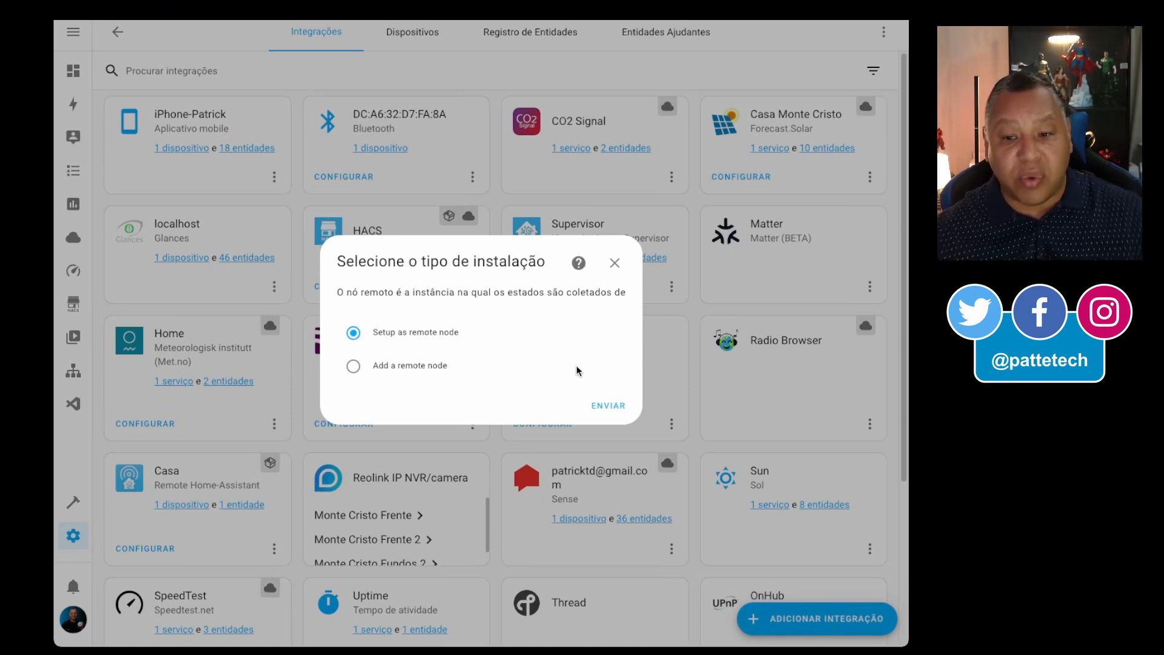
{"action": "left_click", "coordinate": [426, 335]}
{"action": "left_click", "coordinate": [604, 401]}
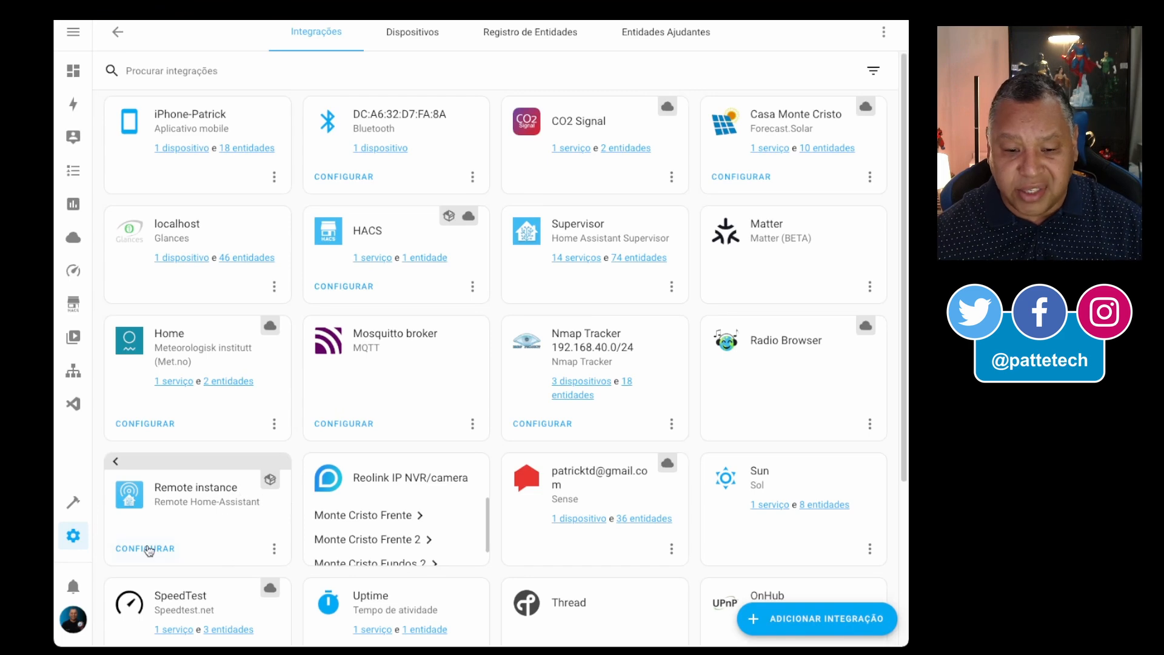
{"action": "left_click", "coordinate": [142, 550]}
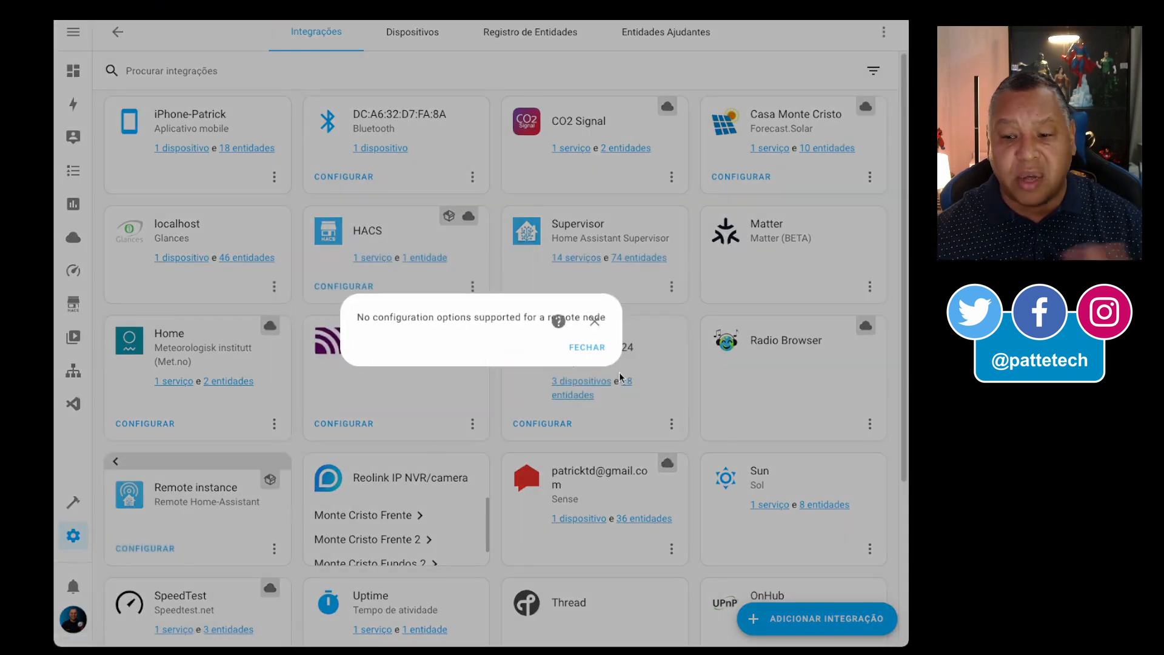
{"action": "left_click", "coordinate": [586, 348]}
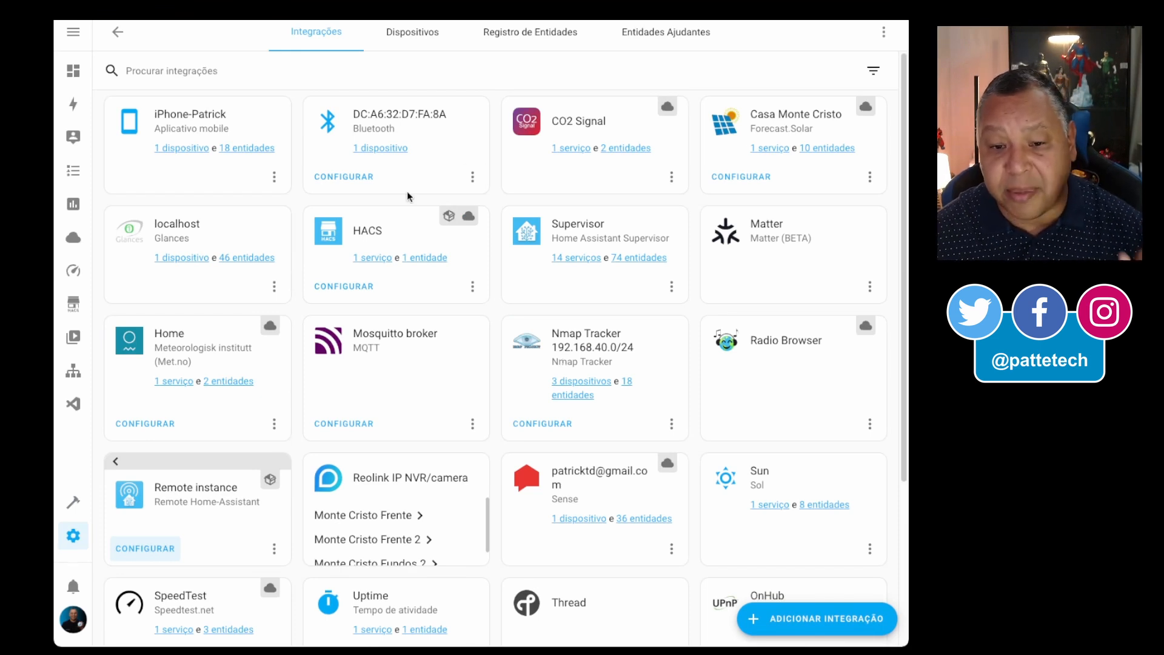
On the main instance, start adding the Remote Home-Assistant integration with the "Add a remote node" installation type
{"action": "left_click", "coordinate": [242, 20]}
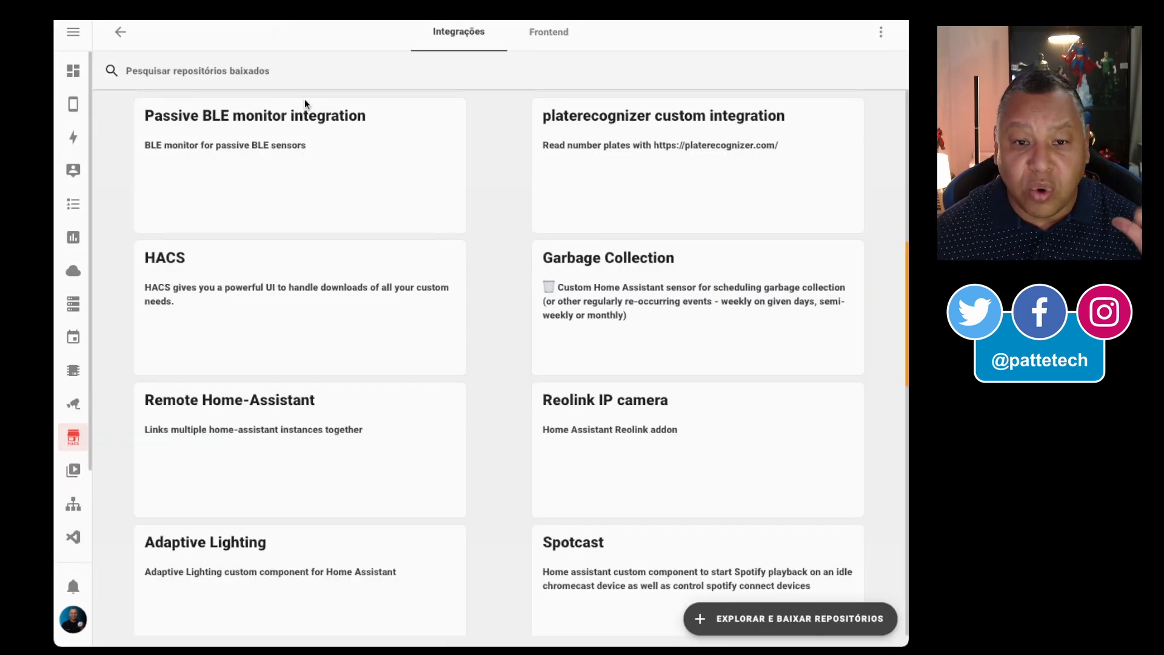
{"action": "scroll", "coordinate": [69, 499], "scroll_direction": "down", "scroll_amount": 2}
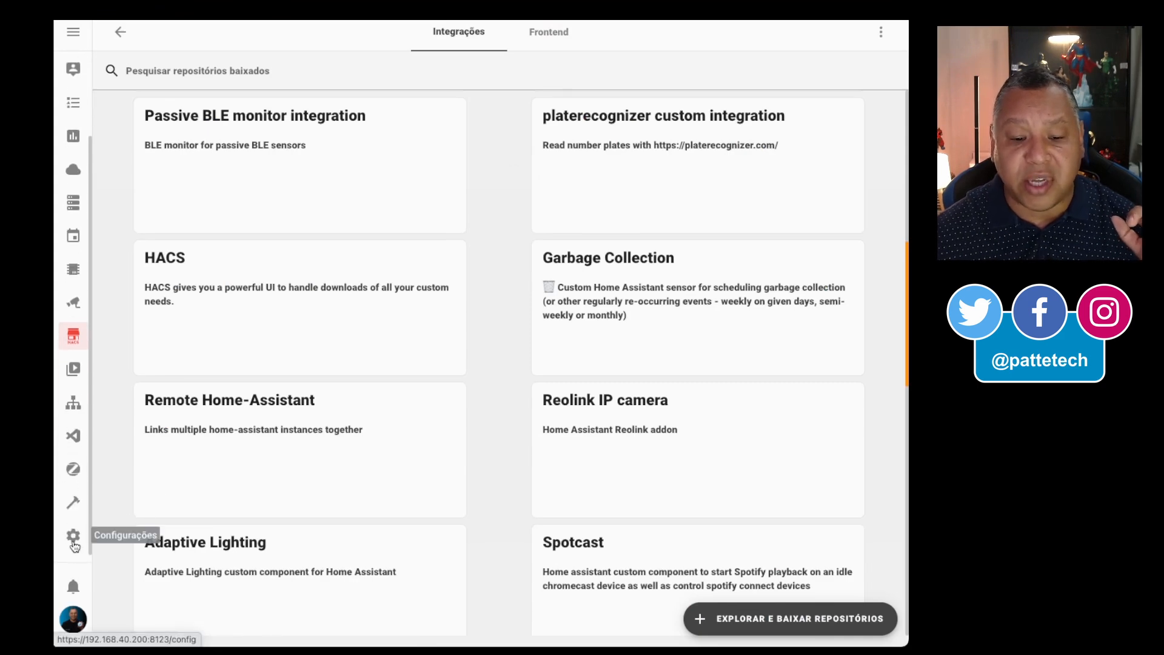
{"action": "left_click", "coordinate": [72, 536]}
{"action": "left_click", "coordinate": [403, 146]}
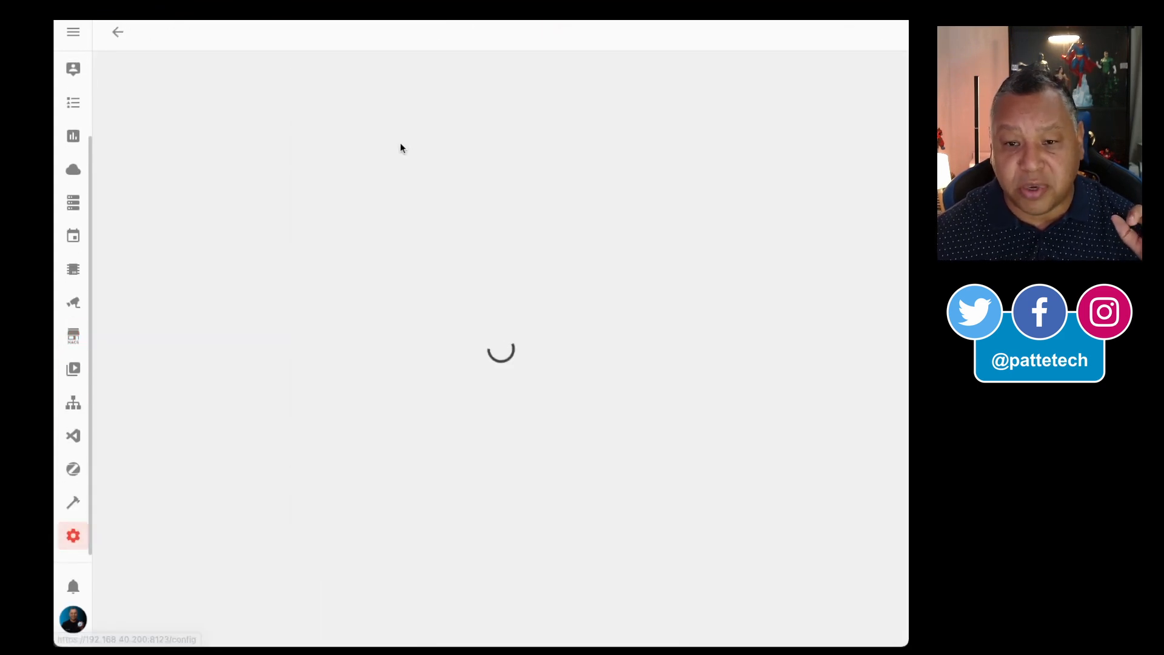
{"action": "left_click", "coordinate": [788, 621]}
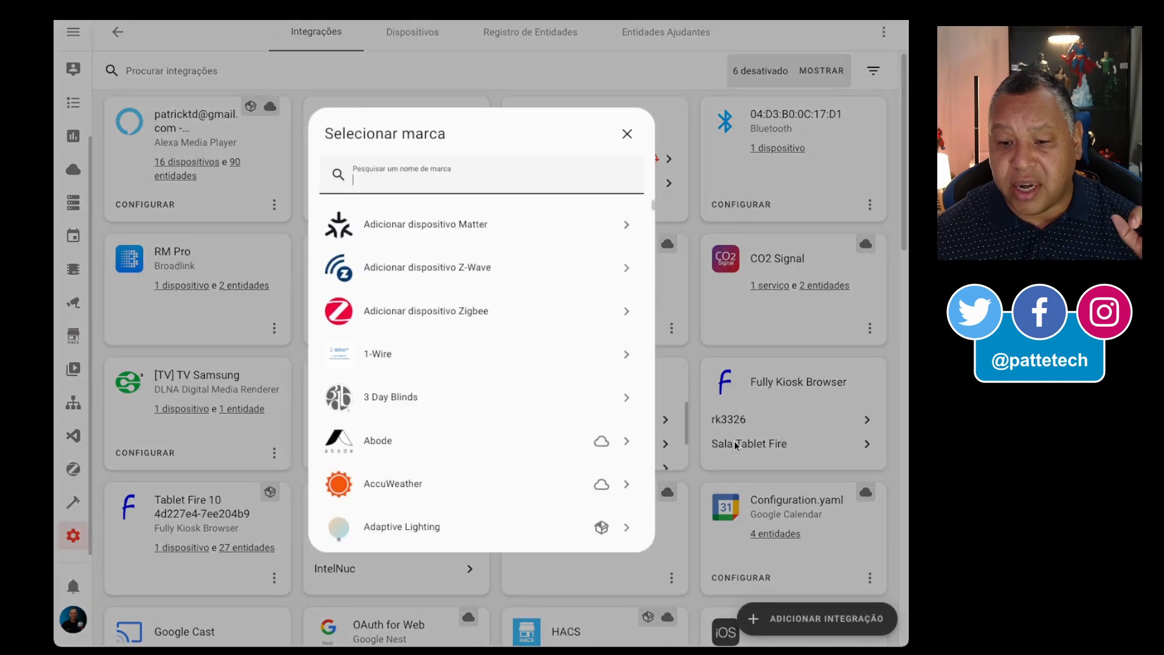
{"action": "type", "text": "remote"}
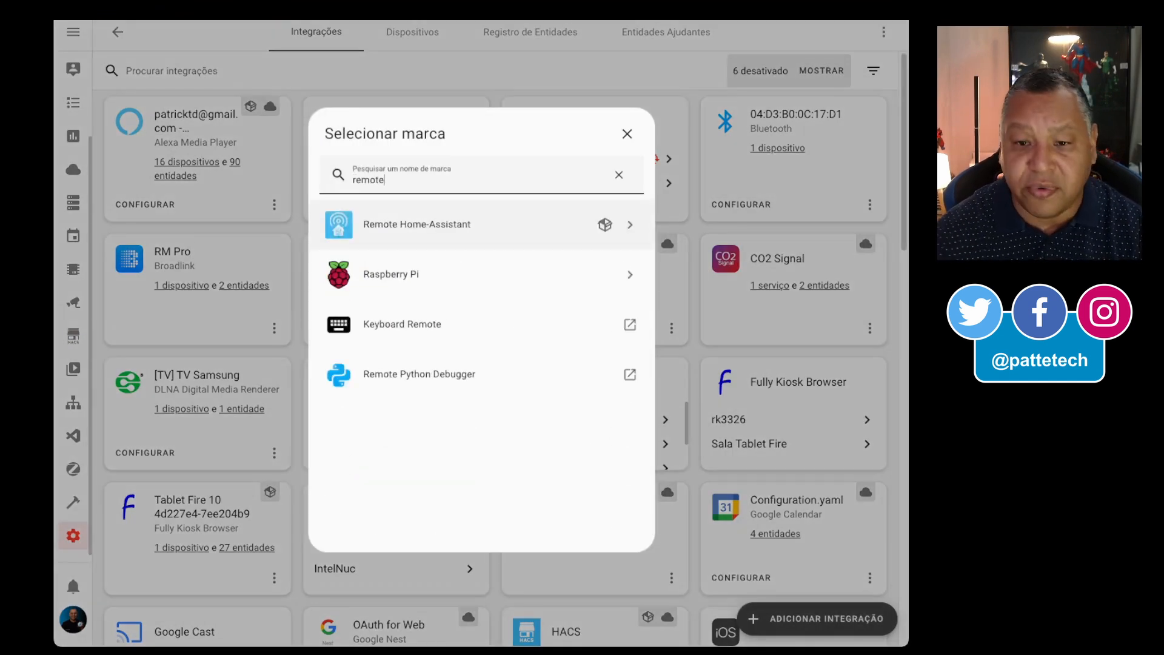
{"action": "left_click", "coordinate": [339, 226]}
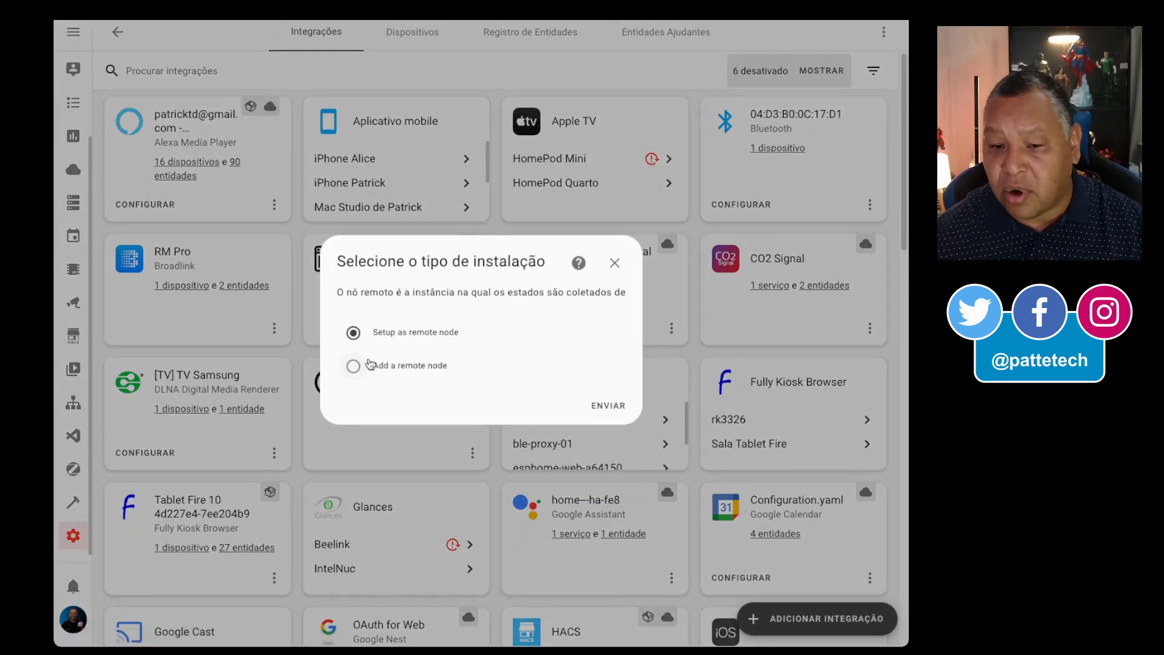
{"action": "left_click", "coordinate": [354, 366]}
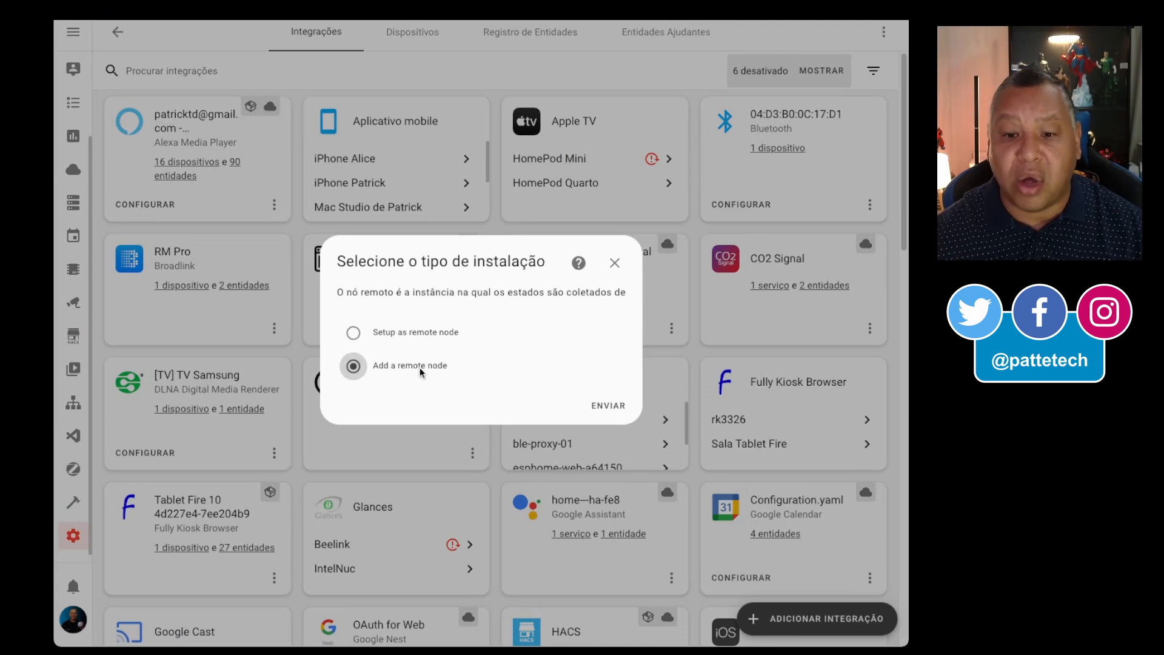
{"action": "left_click", "coordinate": [607, 406]}
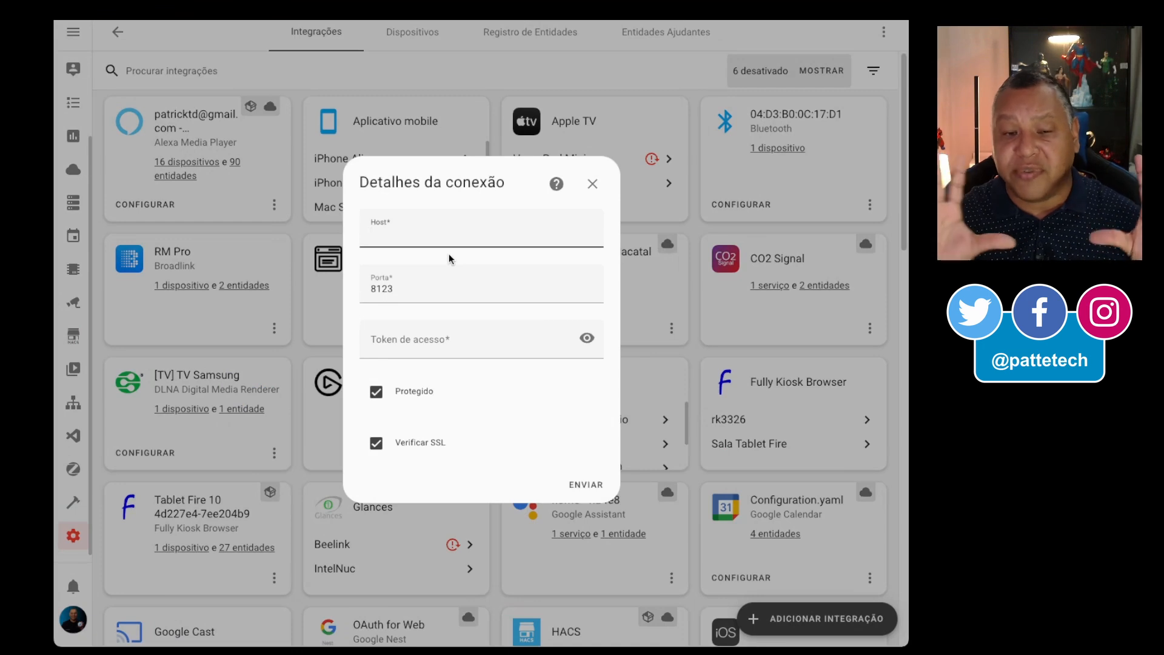
Enter the remote instance's host address in the connection details and set the port to 443
{"action": "left_click", "coordinate": [462, 237]}
{"action": "key", "text": "ctrl+v"}
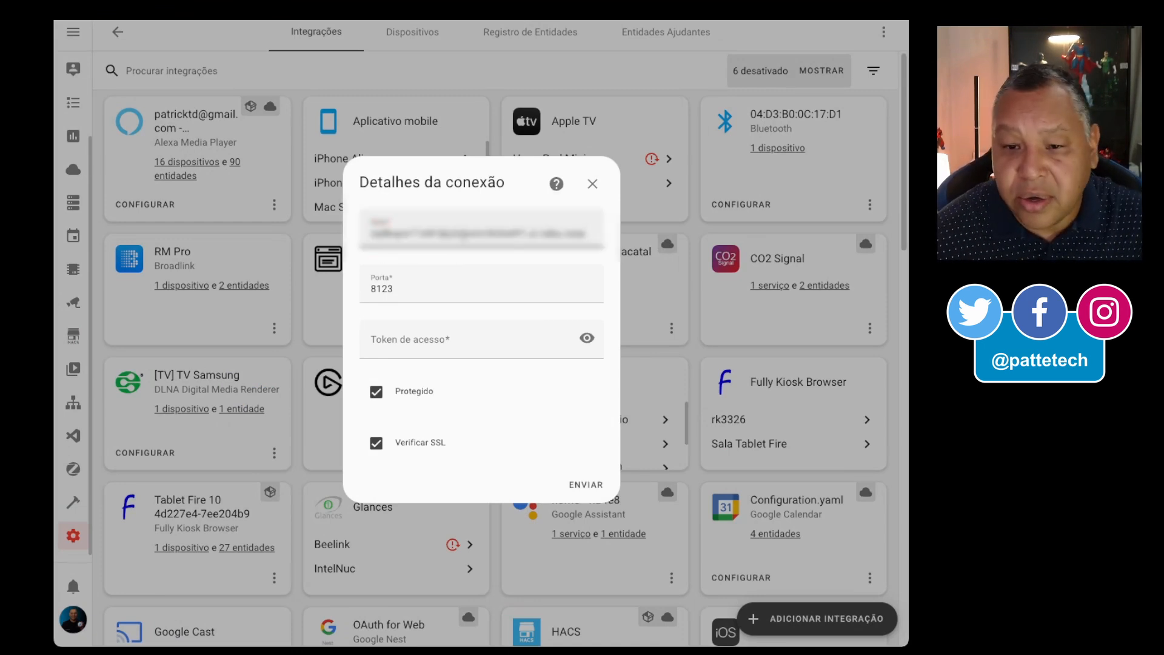
{"action": "left_click", "coordinate": [403, 291]}
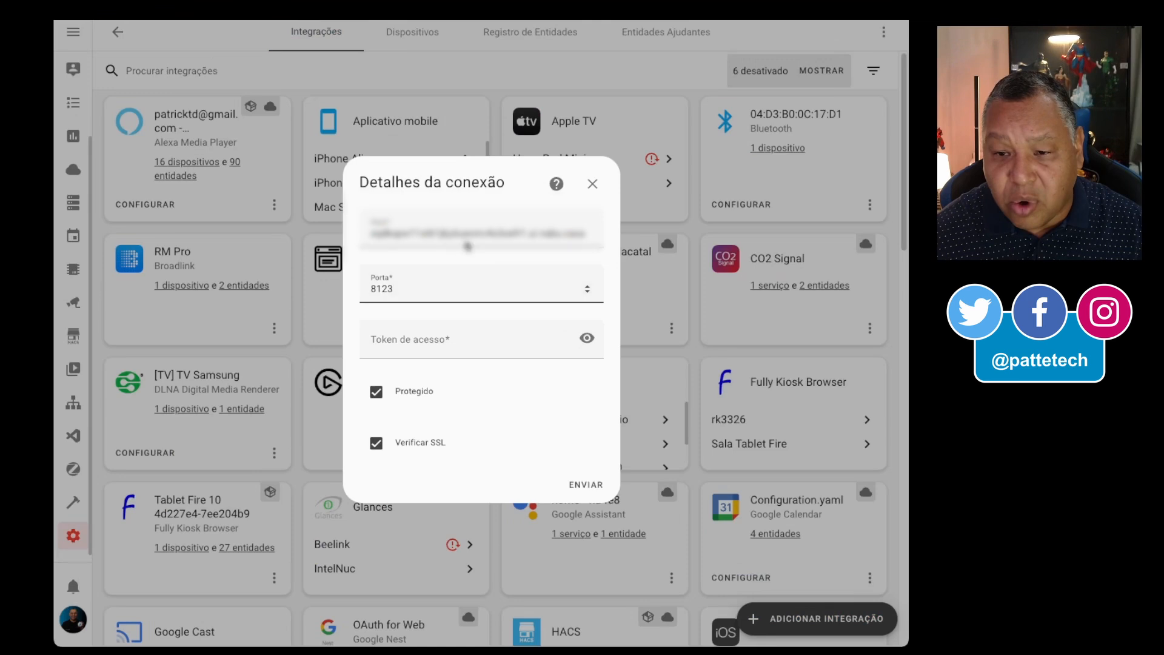
{"action": "double_click", "coordinate": [380, 287]}
{"action": "type", "text": "44"}
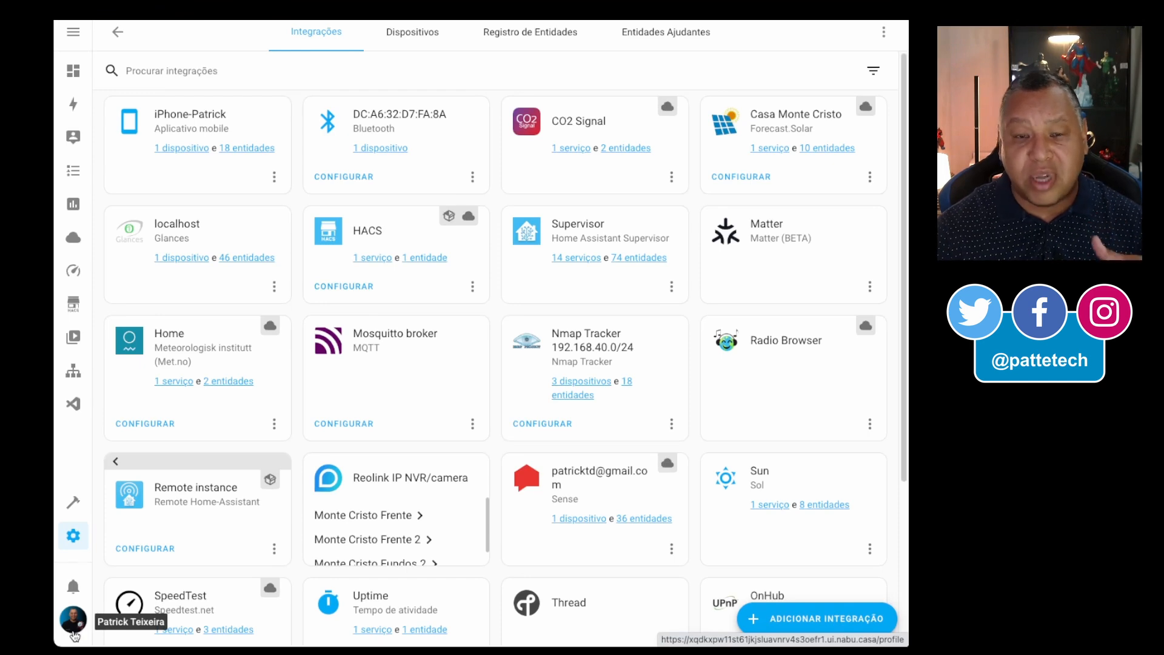
In the remote instance's user profile, create a long-lived access token named "acesso remoto" and select the token for copying
{"action": "left_click", "coordinate": [74, 634]}
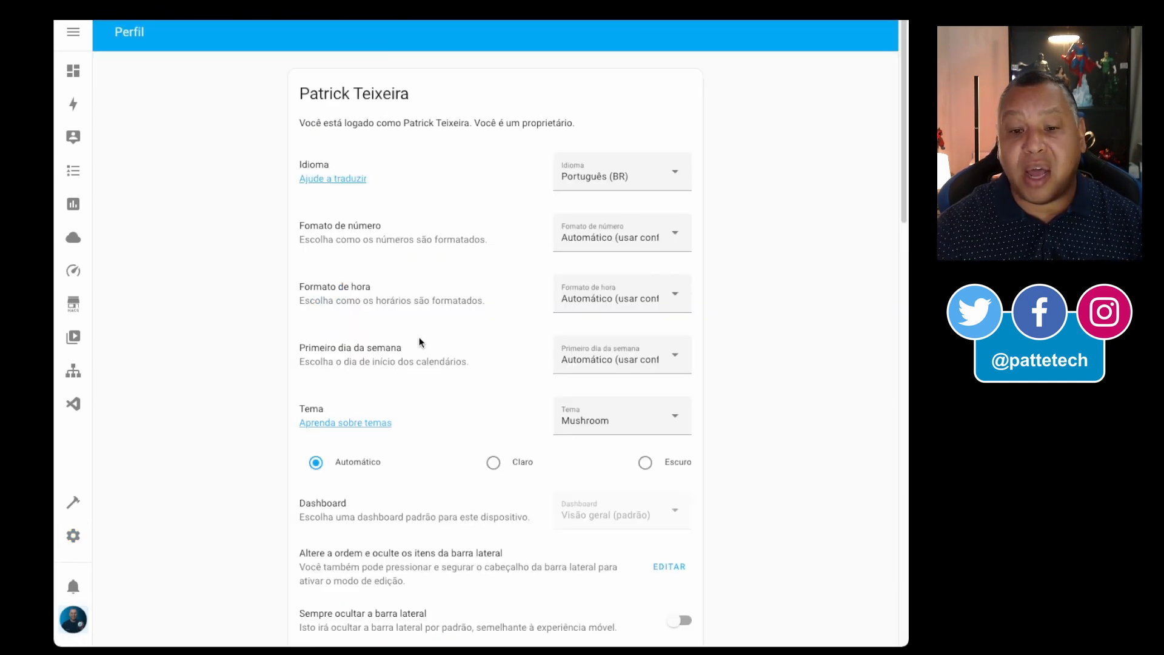
{"action": "scroll", "coordinate": [418, 338], "scroll_direction": "down", "scroll_amount": 15}
{"action": "left_click_drag", "start_coordinate": [335, 473], "coordinate": [559, 476]}
{"action": "left_click", "coordinate": [335, 613]}
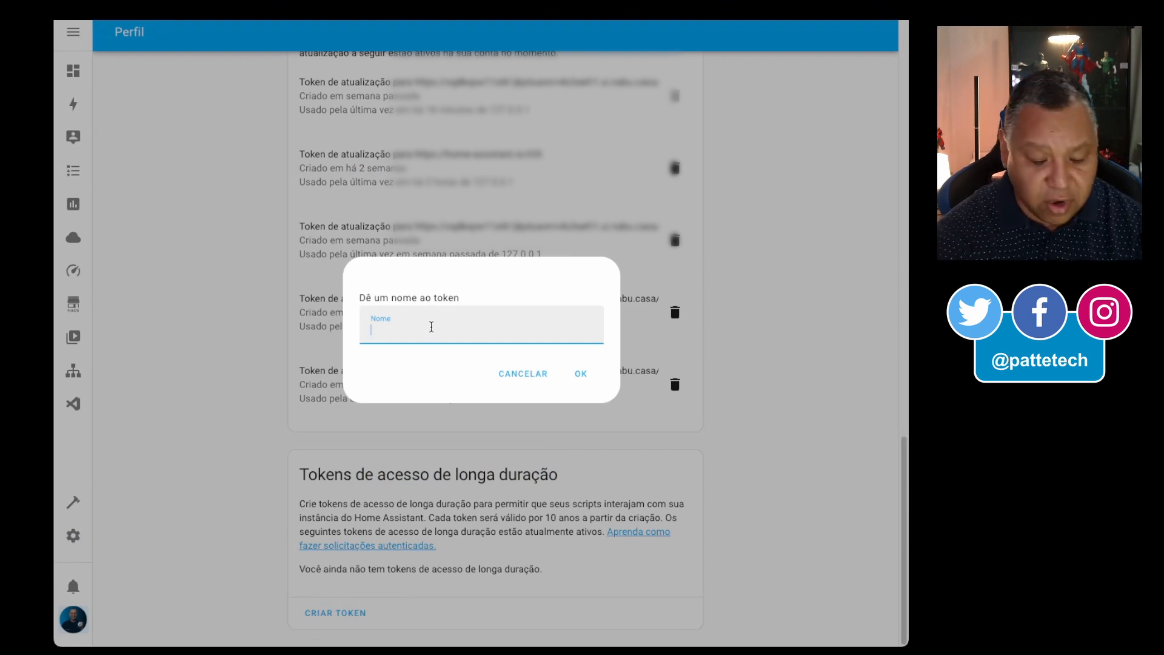
{"action": "type", "text": "acesso remoto"}
{"action": "left_click", "coordinate": [581, 375]}
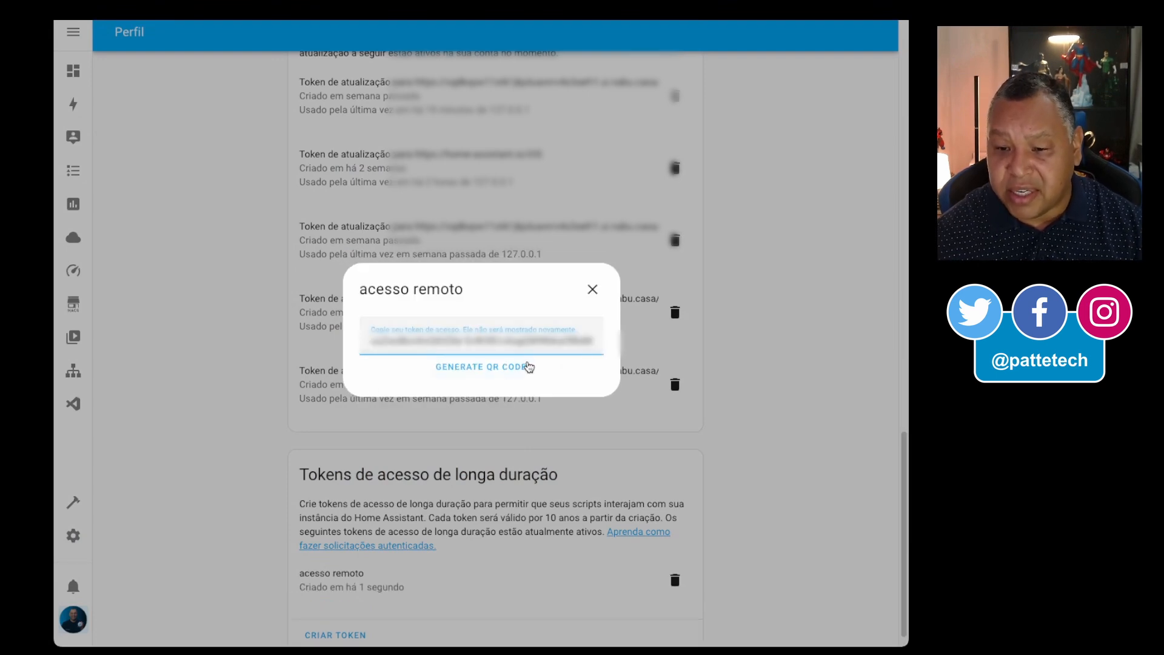
{"action": "triple_click", "coordinate": [476, 342]}
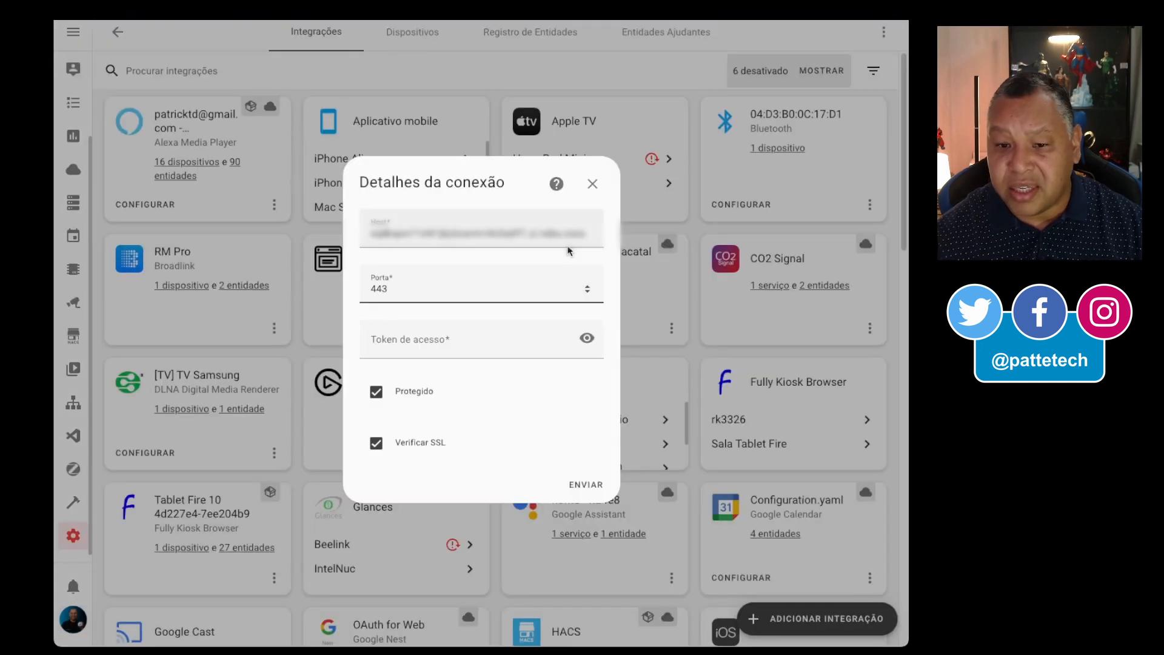
Paste the access token into the main instance's connection details, submit them, and finish the setup without assigning an area
{"action": "left_click", "coordinate": [401, 342]}
{"action": "key", "text": "ctrl+v"}
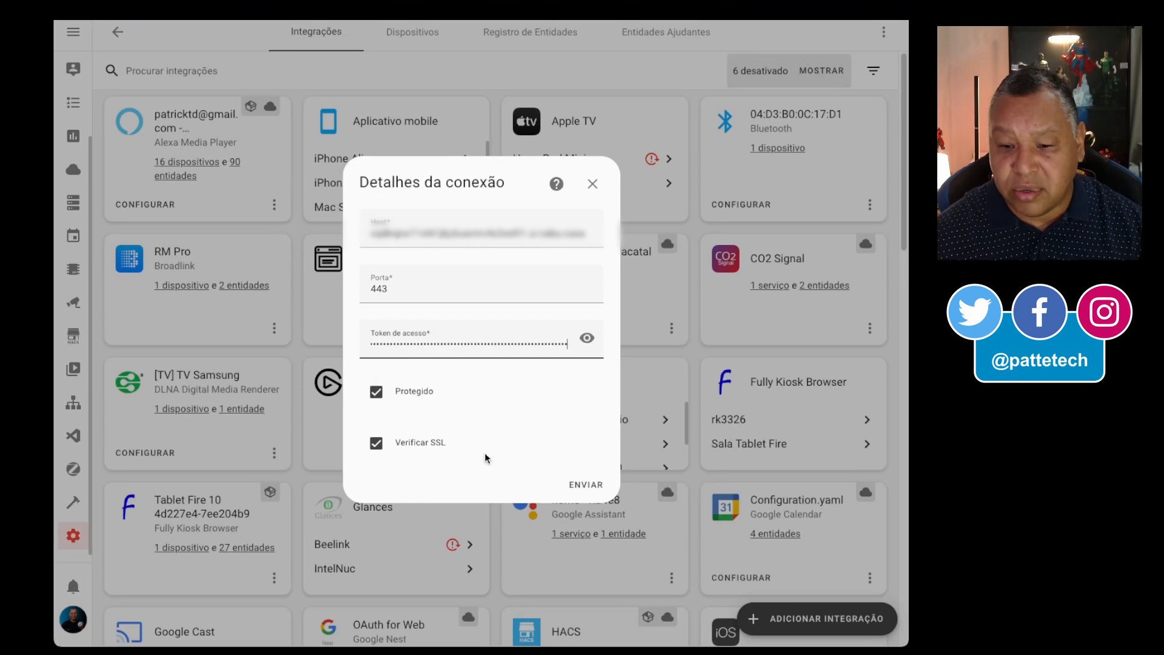
{"action": "left_click", "coordinate": [574, 486]}
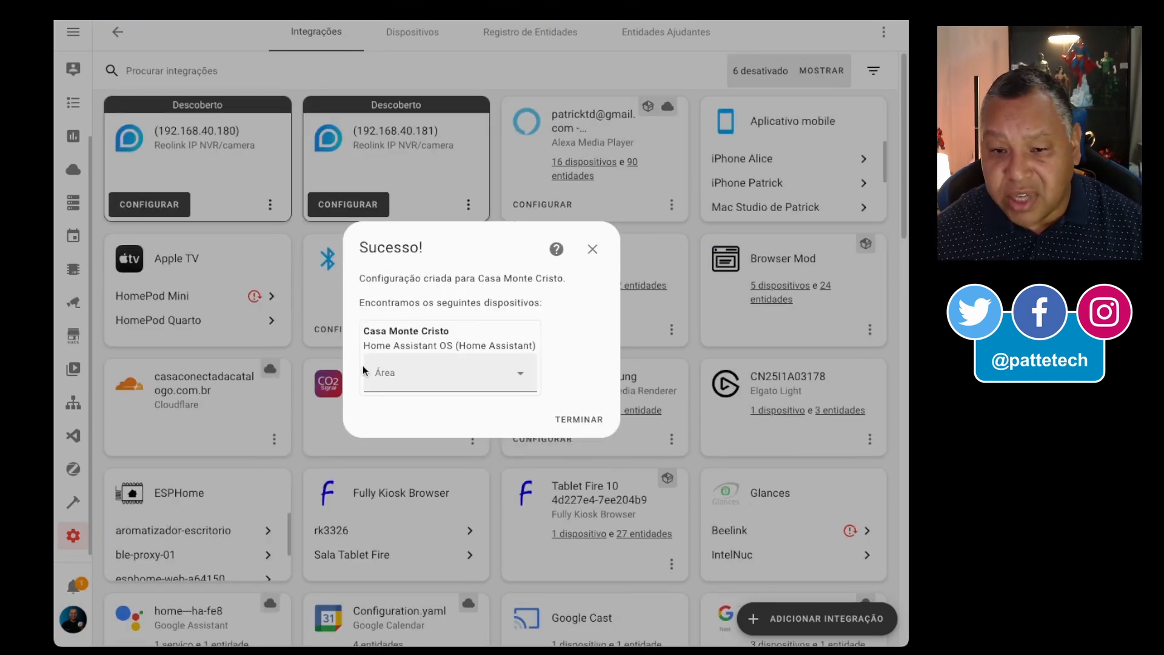
{"action": "left_click_drag", "start_coordinate": [391, 332], "coordinate": [482, 336]}
{"action": "left_click", "coordinate": [482, 337]}
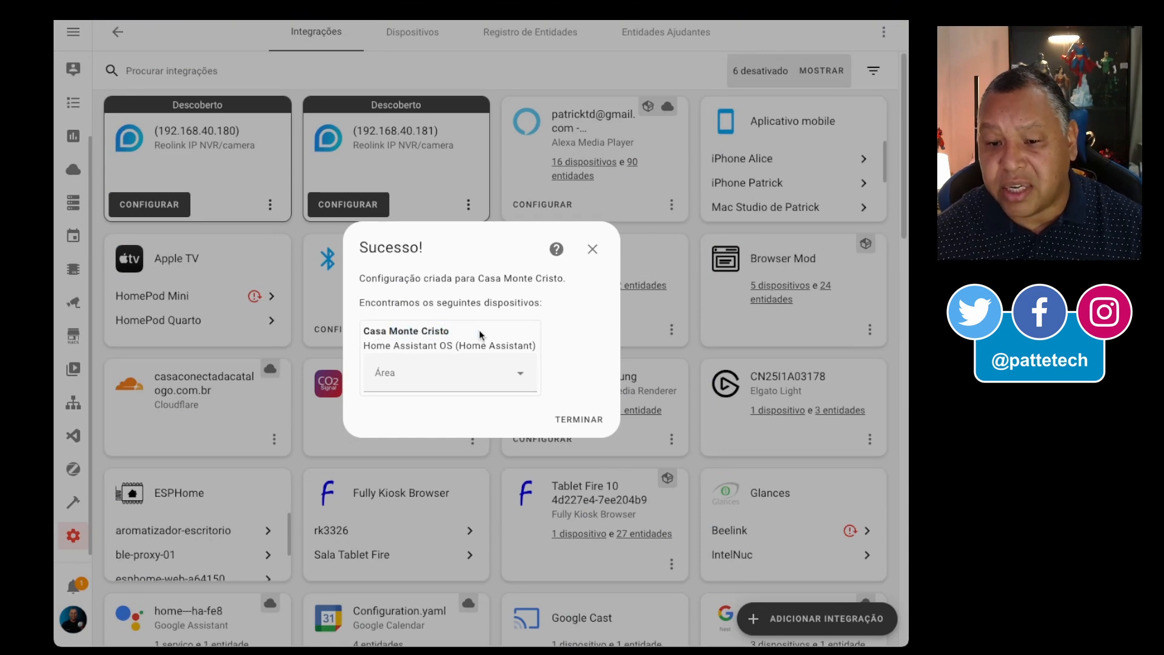
{"action": "left_click", "coordinate": [575, 422]}
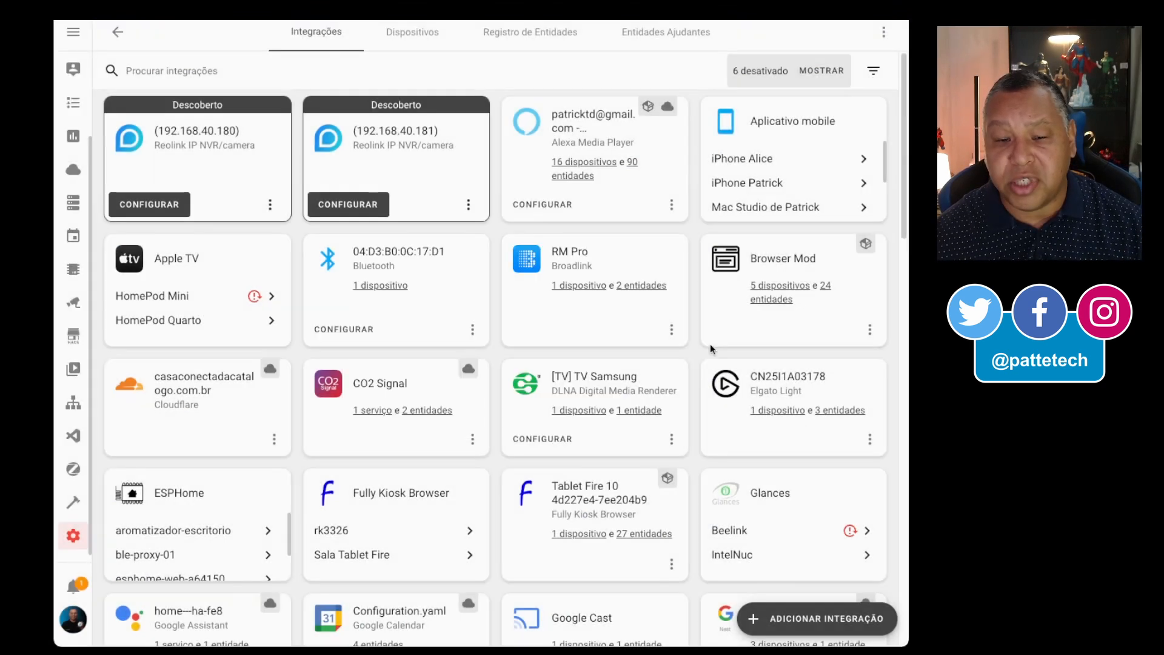
Open the configuration of the Casa Monte Cristo Remote Home-Assistant integration and set the entity prefix to "montecristo_"
{"action": "scroll", "coordinate": [395, 261], "scroll_direction": "down", "scroll_amount": 5}
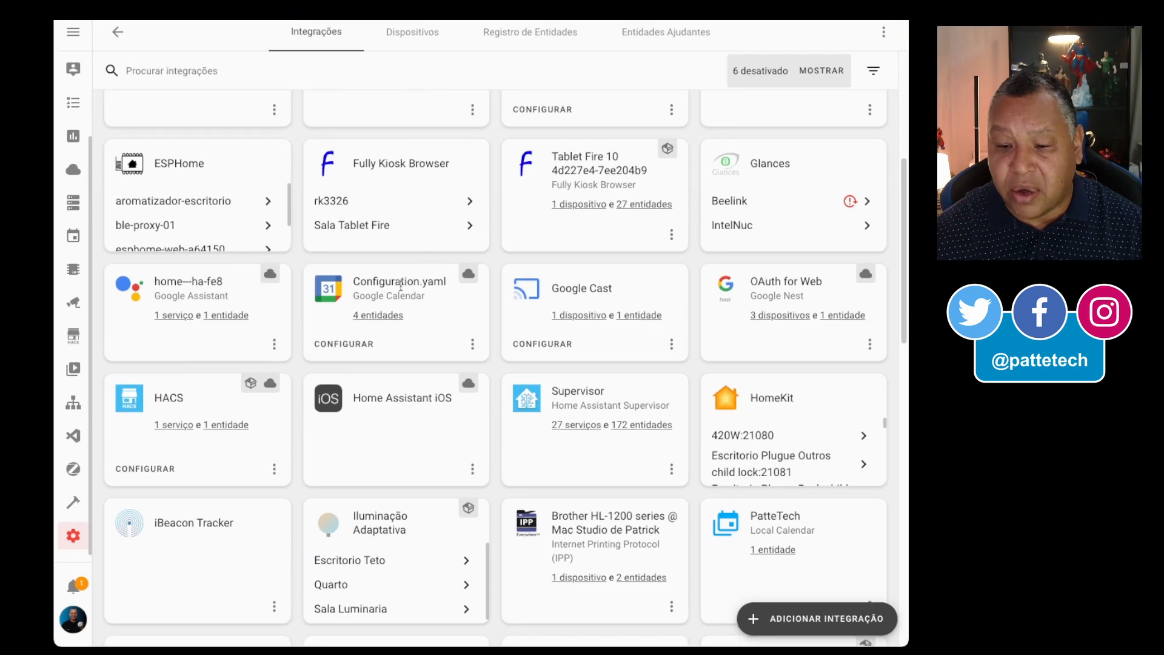
{"action": "scroll", "coordinate": [397, 273], "scroll_direction": "down", "scroll_amount": 5}
{"action": "scroll", "coordinate": [403, 295], "scroll_direction": "down", "scroll_amount": 3}
{"action": "left_click_drag", "start_coordinate": [759, 314], "coordinate": [805, 330]}
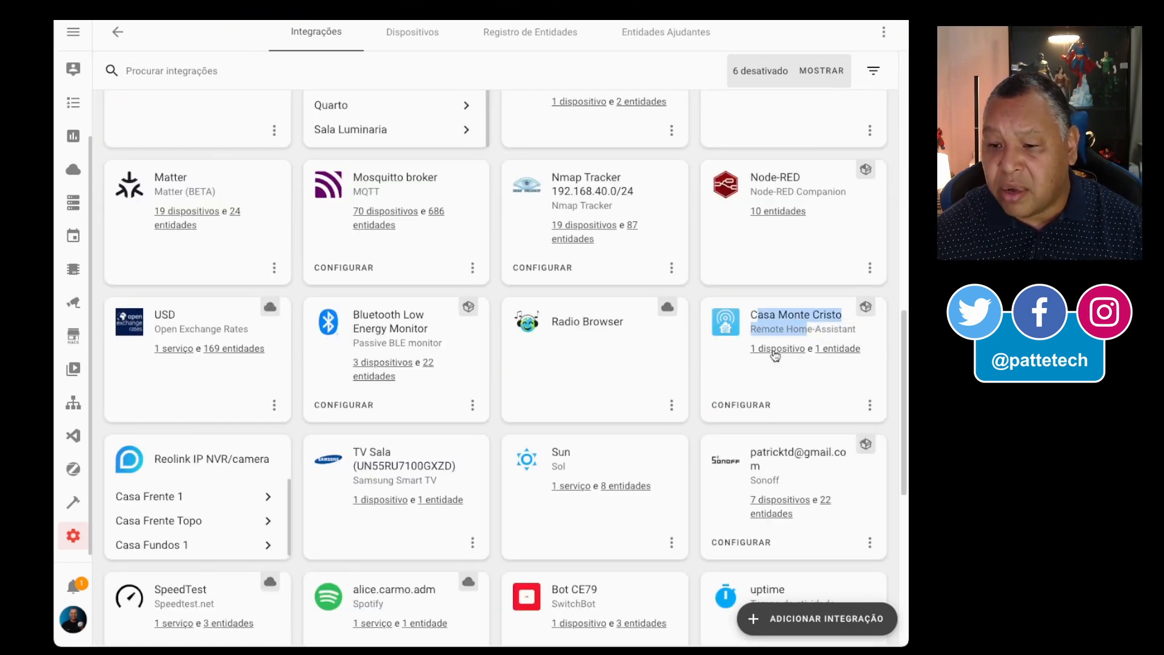
{"action": "left_click", "coordinate": [831, 381]}
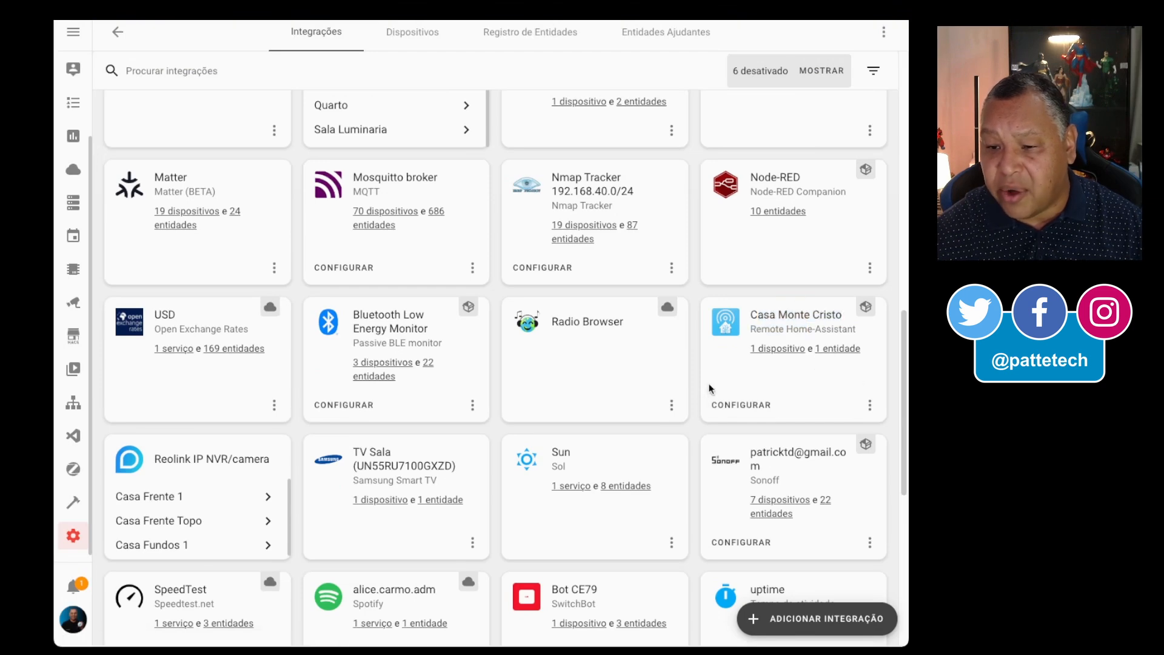
{"action": "left_click", "coordinate": [737, 408]}
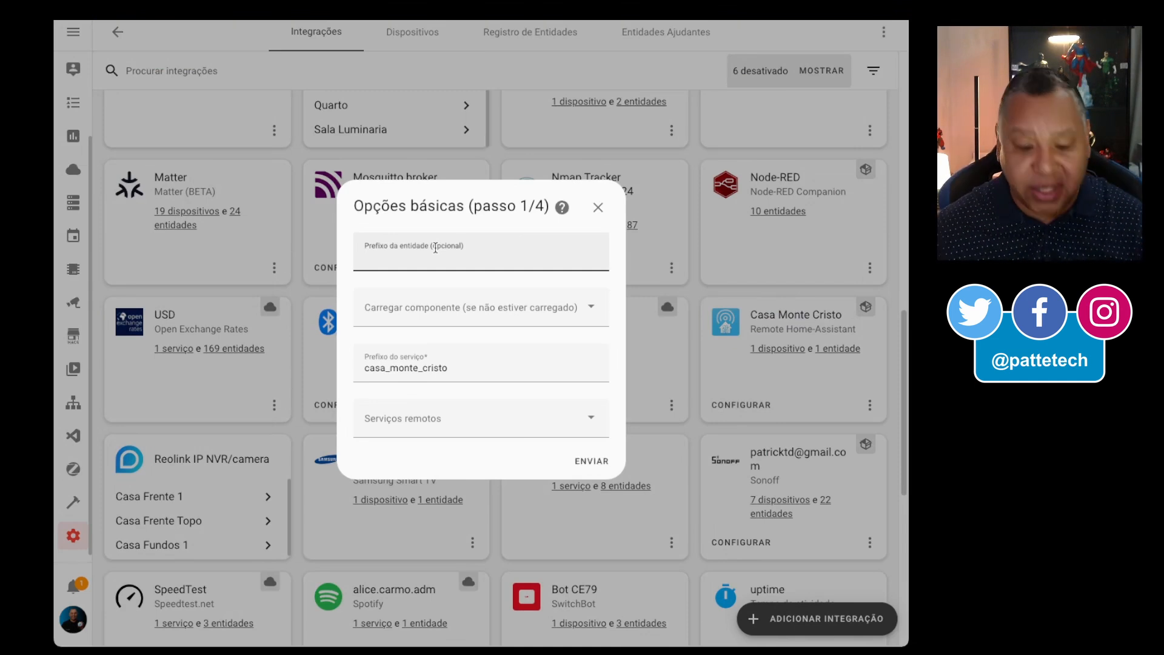
{"action": "type", "text": "montecristo_"}
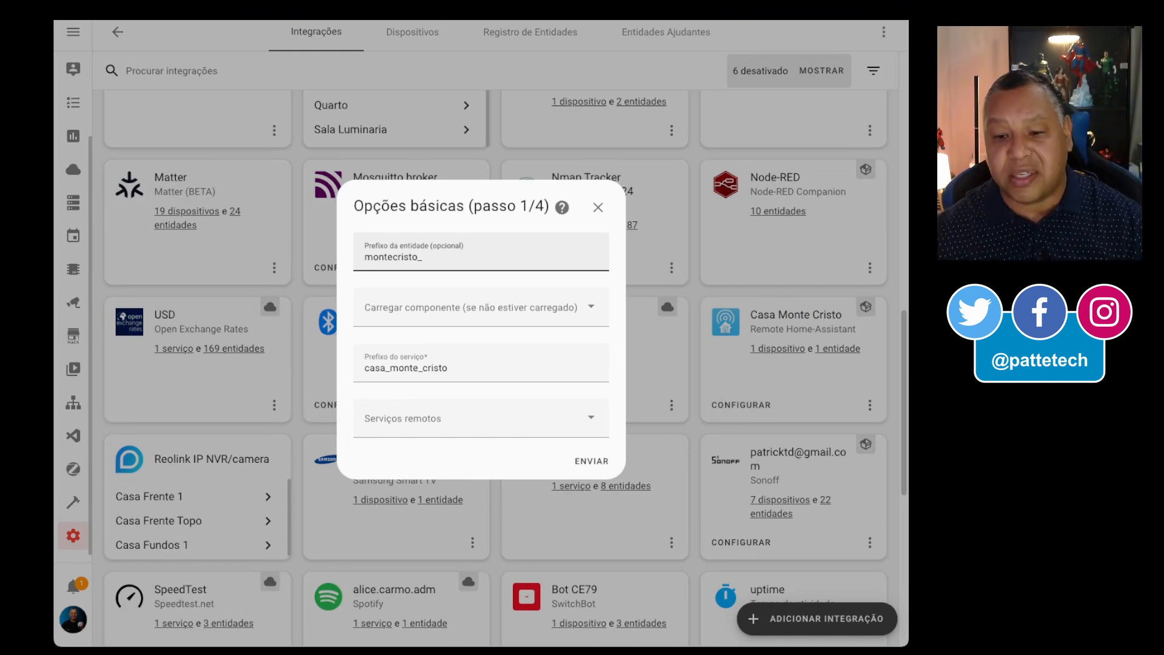
Choose sensor and binary_sensor as components to load, leave the remote services unselected, and submit the basic options
{"action": "left_click", "coordinate": [454, 307]}
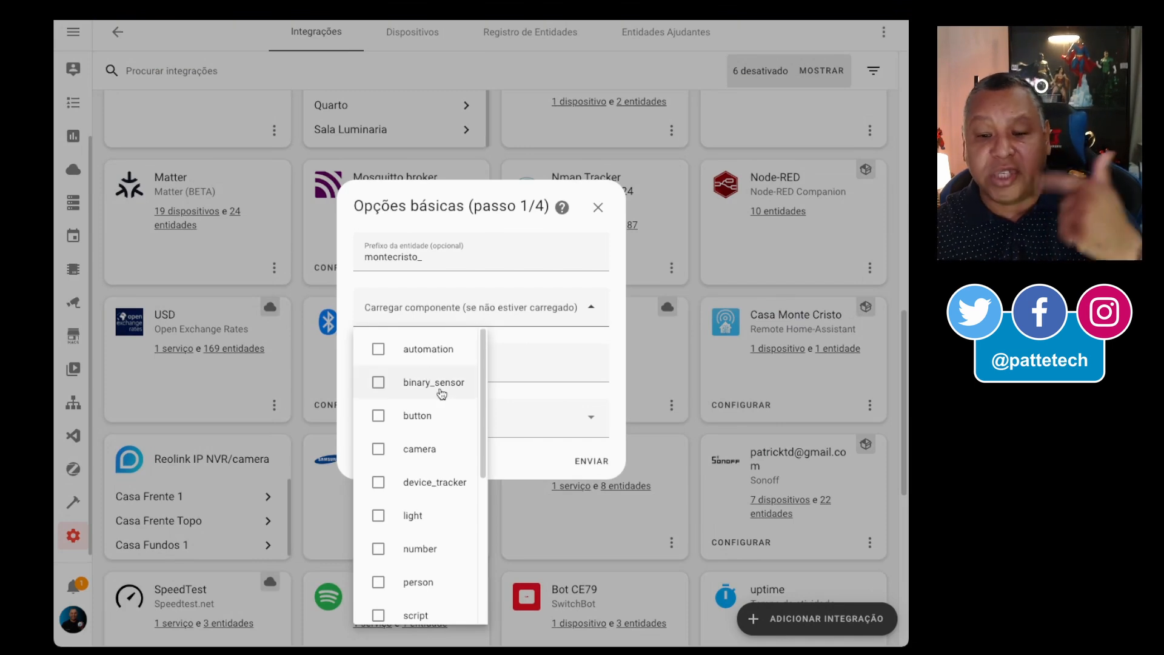
{"action": "scroll", "coordinate": [442, 400], "scroll_direction": "down", "scroll_amount": 5}
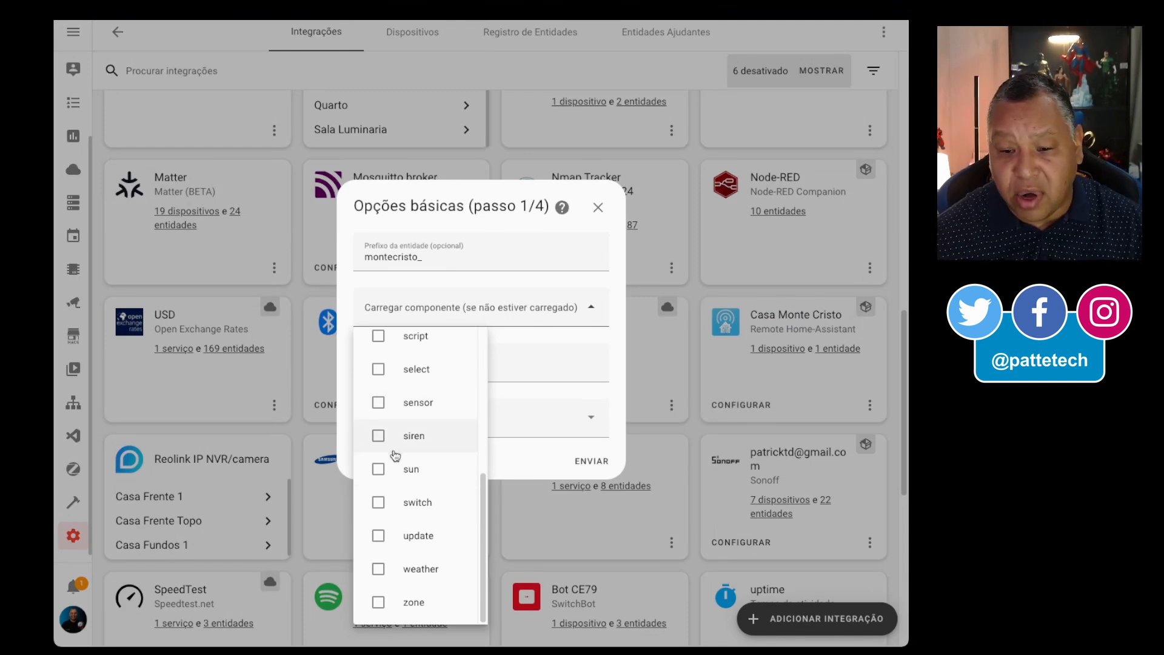
{"action": "left_click", "coordinate": [379, 403]}
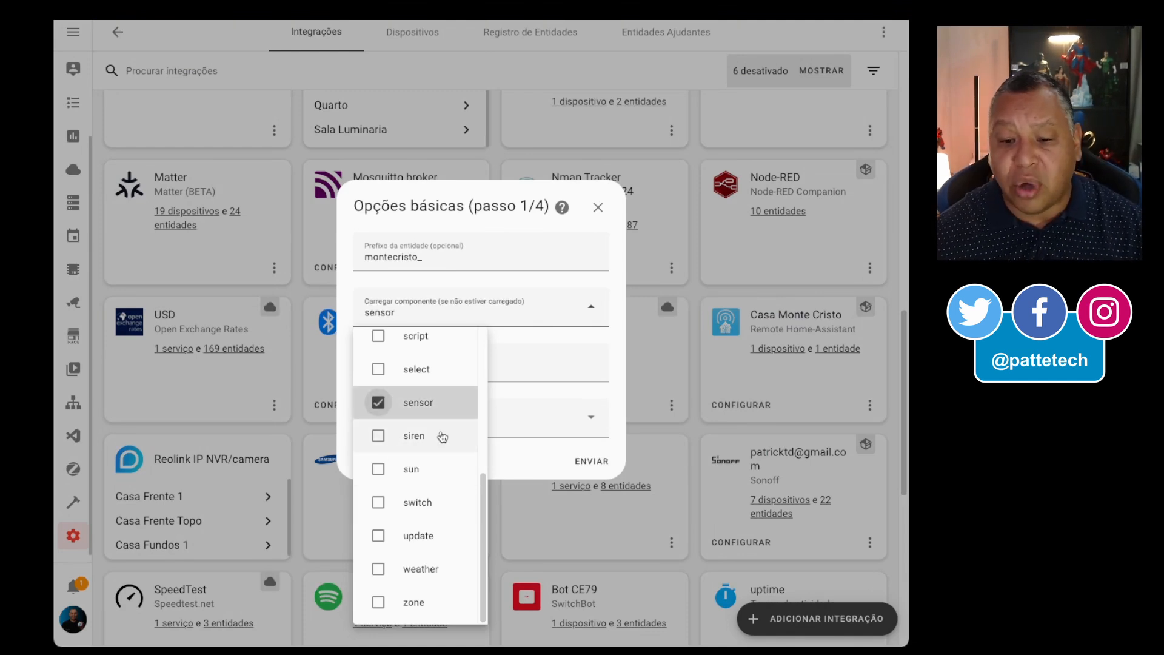
{"action": "scroll", "coordinate": [442, 434], "scroll_direction": "up", "scroll_amount": 5}
{"action": "left_click", "coordinate": [382, 383]}
{"action": "scroll", "coordinate": [435, 449], "scroll_direction": "down", "scroll_amount": 5}
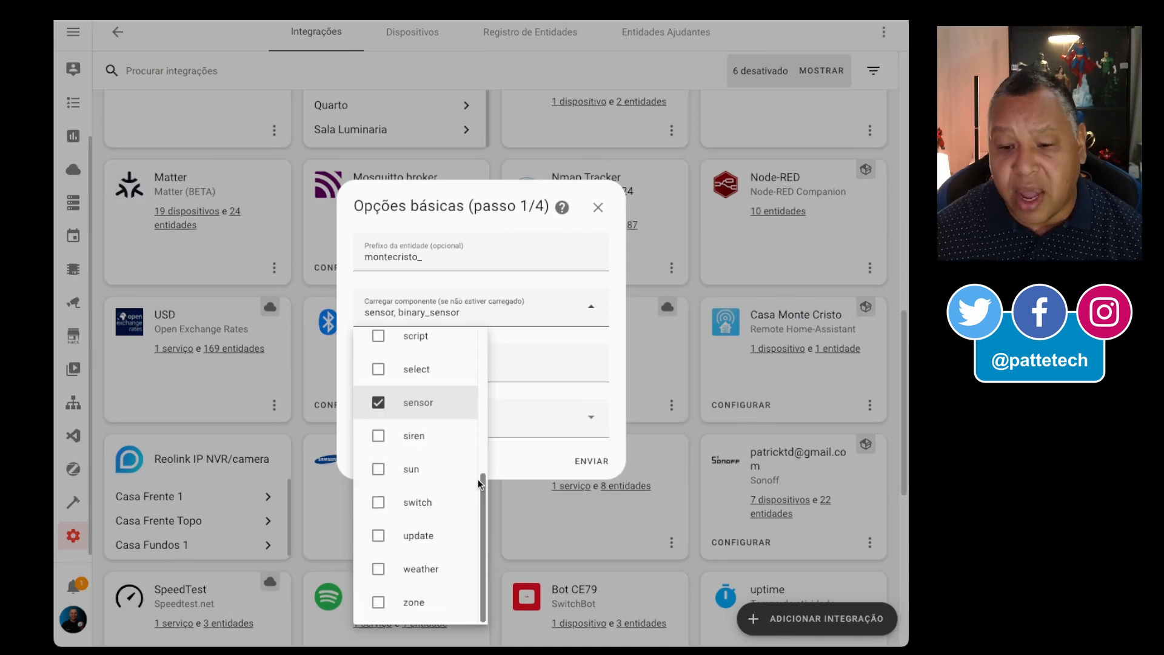
{"action": "left_click", "coordinate": [511, 466]}
{"action": "left_click", "coordinate": [425, 429]}
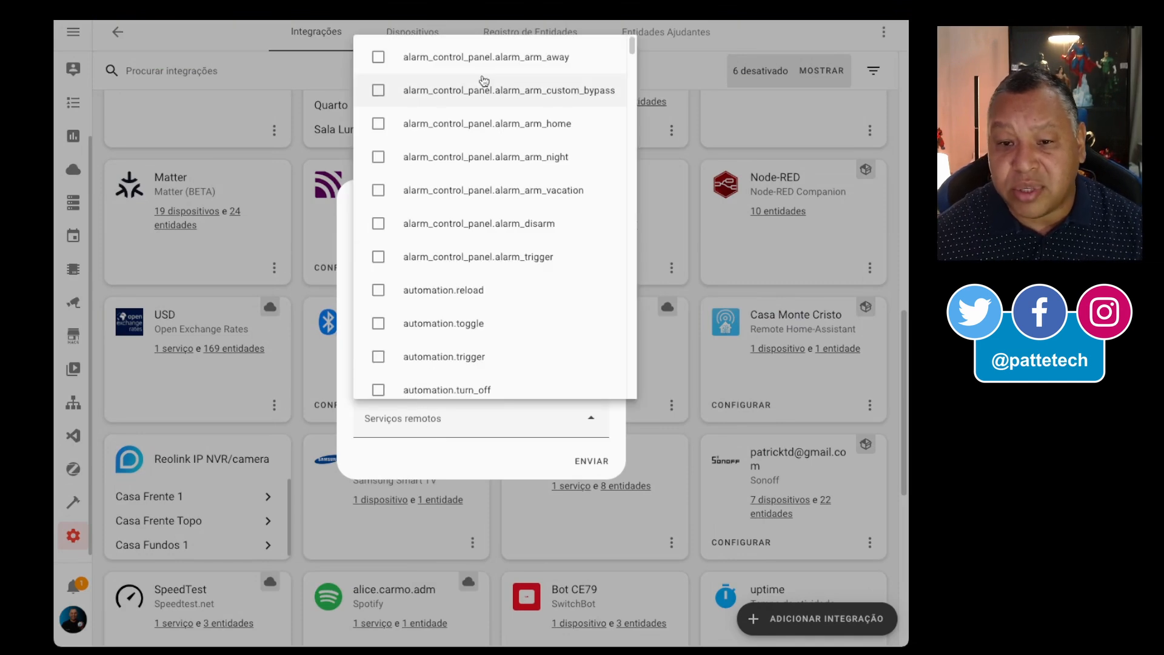
{"action": "mouse_move", "coordinate": [634, 49]}
{"action": "left_mouse_down"}
{"action": "mouse_move", "coordinate": [613, 219]}
{"action": "mouse_move", "coordinate": [624, 363]}
{"action": "mouse_move", "coordinate": [653, 332]}
{"action": "mouse_move", "coordinate": [629, 200]}
{"action": "mouse_move", "coordinate": [627, 61]}
{"action": "left_mouse_up"}
{"action": "left_click", "coordinate": [452, 461]}
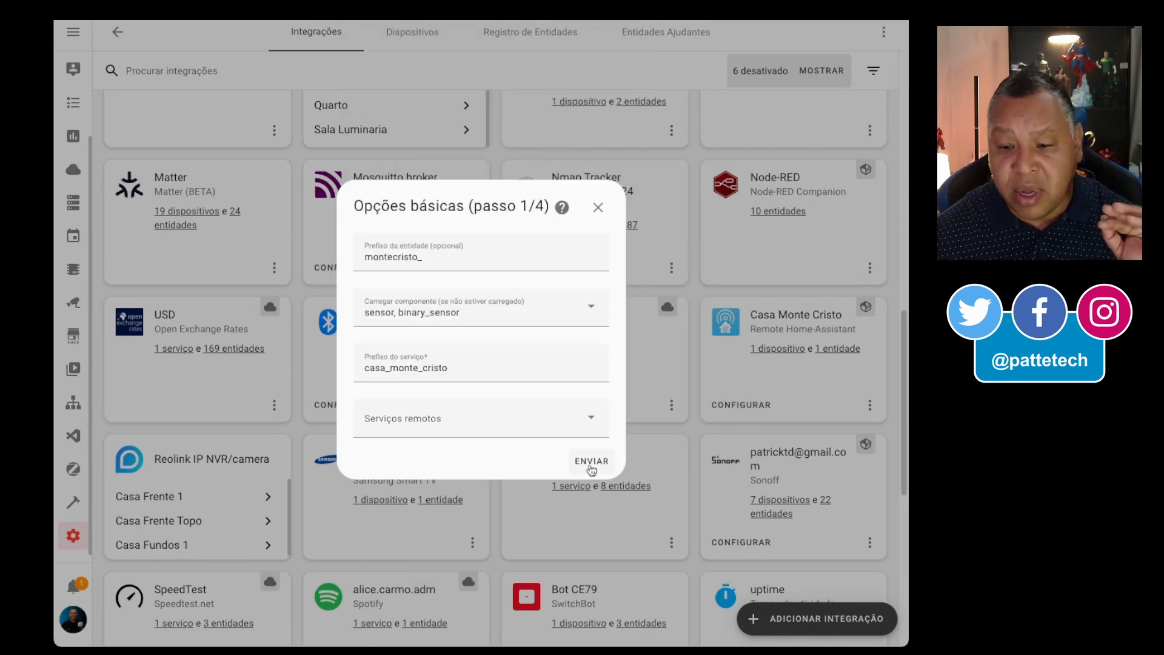
{"action": "left_click", "coordinate": [590, 462]}
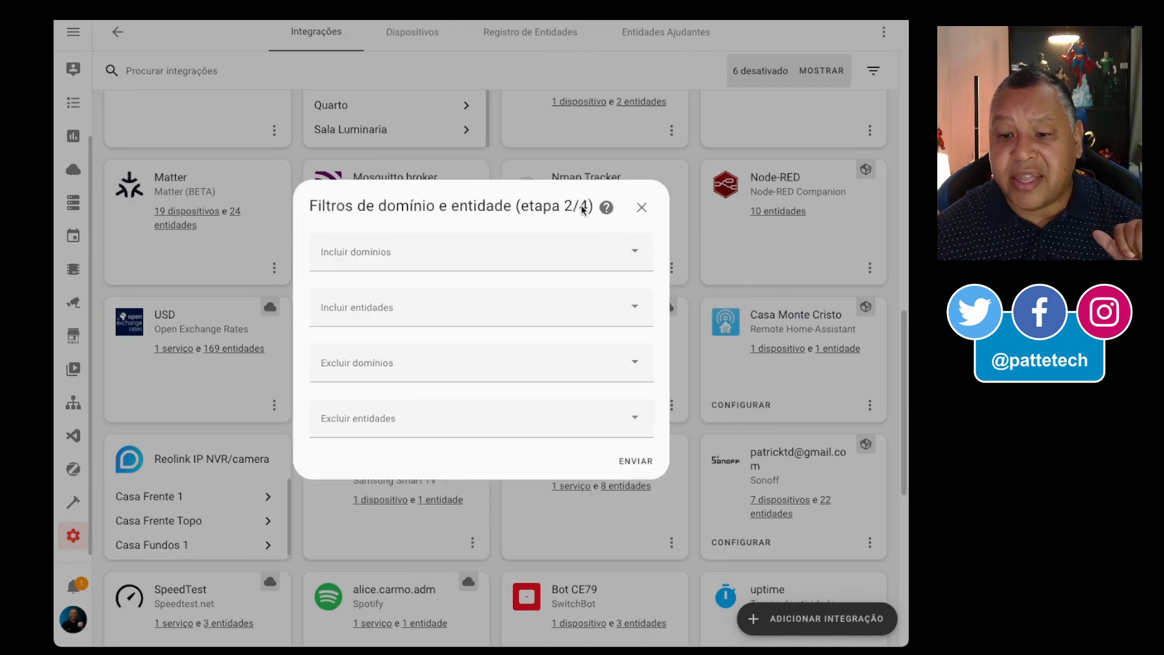
Include the monte_cristo_frente_2 motion, person and vehicle binary sensors and the monte_cristo_frente motion, person, pet and vehicle binary sensors in the entity filter
{"action": "left_click", "coordinate": [340, 258]}
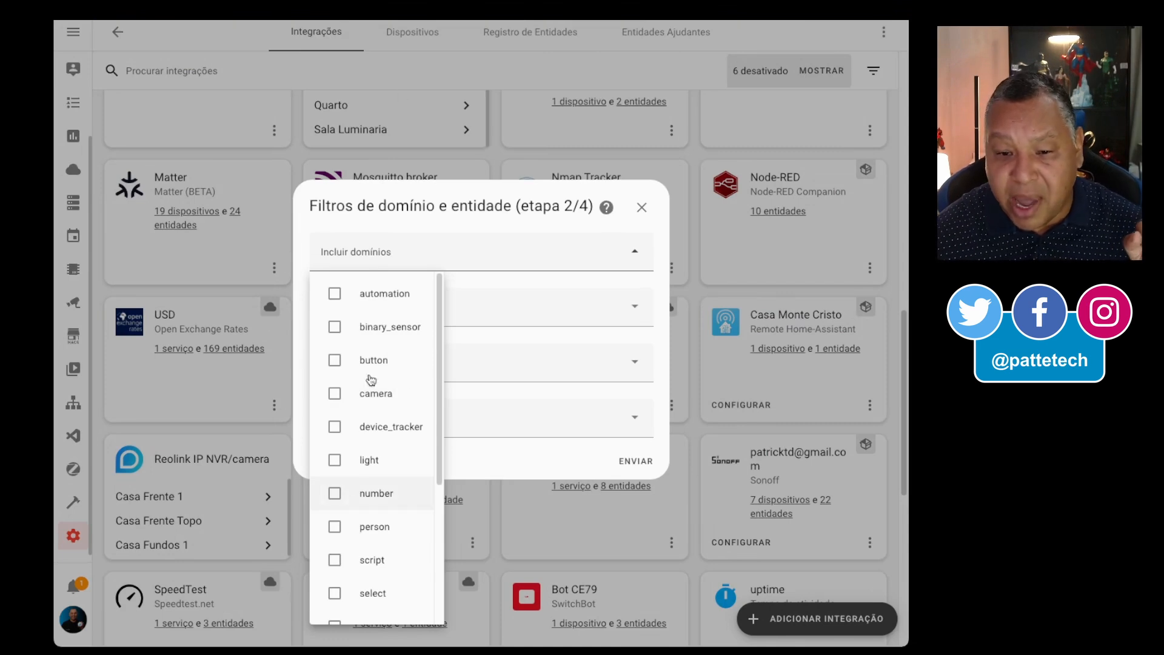
{"action": "left_click", "coordinate": [457, 206]}
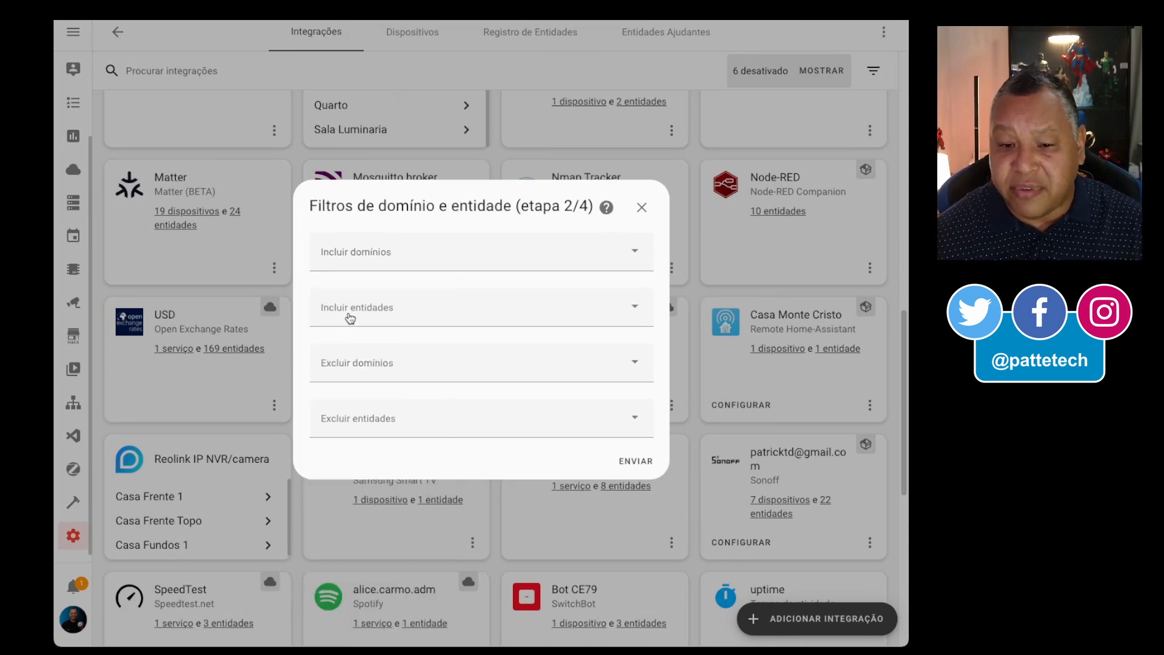
{"action": "left_click", "coordinate": [350, 315]}
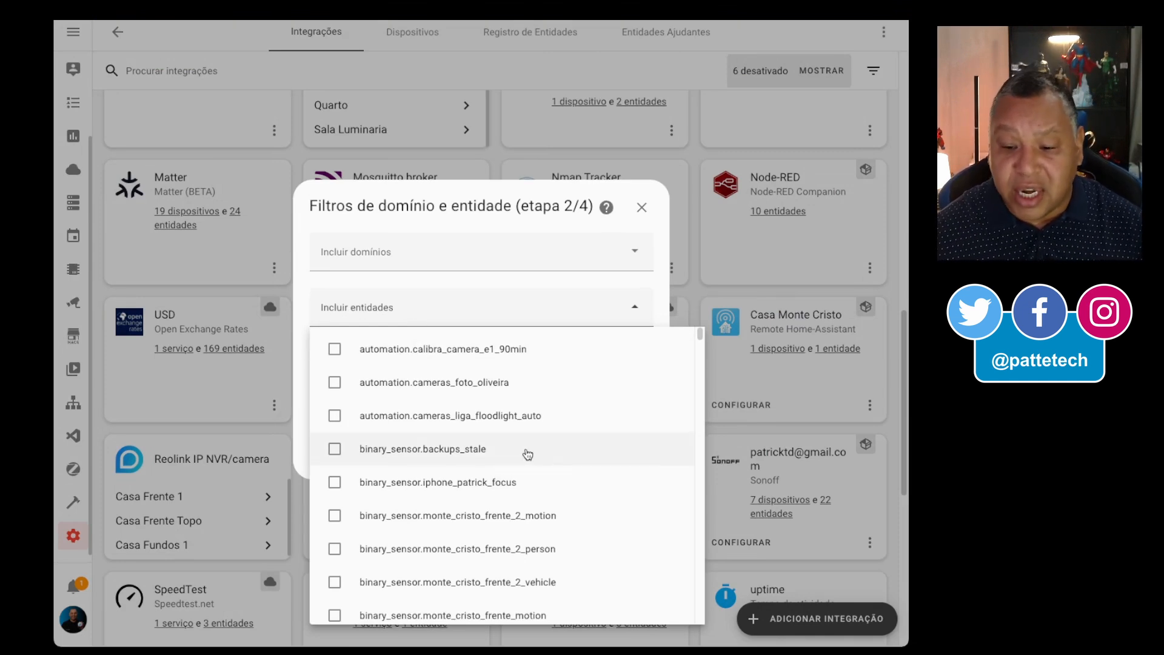
{"action": "scroll", "coordinate": [525, 461], "scroll_direction": "down", "scroll_amount": 3}
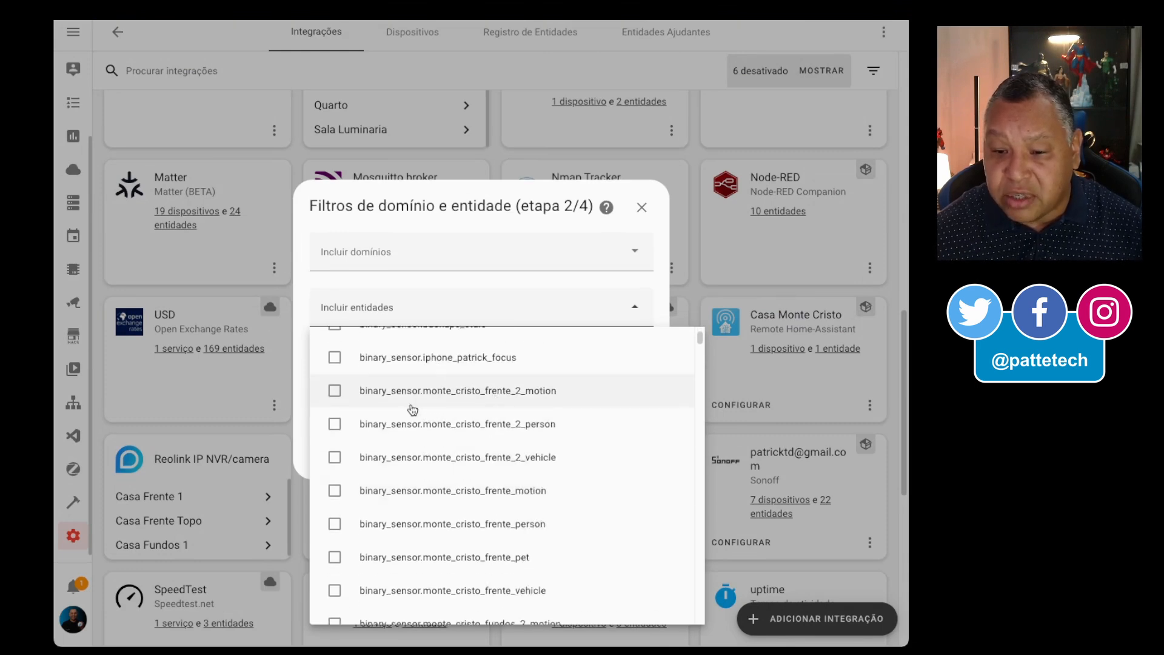
{"action": "left_click", "coordinate": [334, 391]}
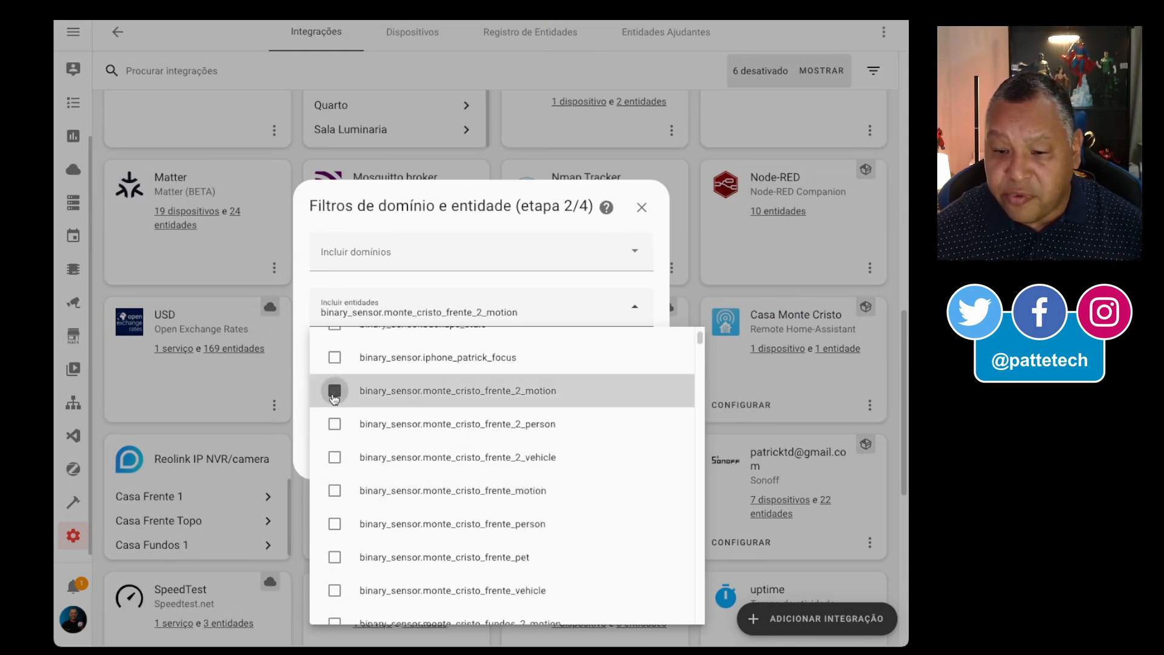
{"action": "left_click", "coordinate": [334, 427]}
{"action": "left_click", "coordinate": [332, 456]}
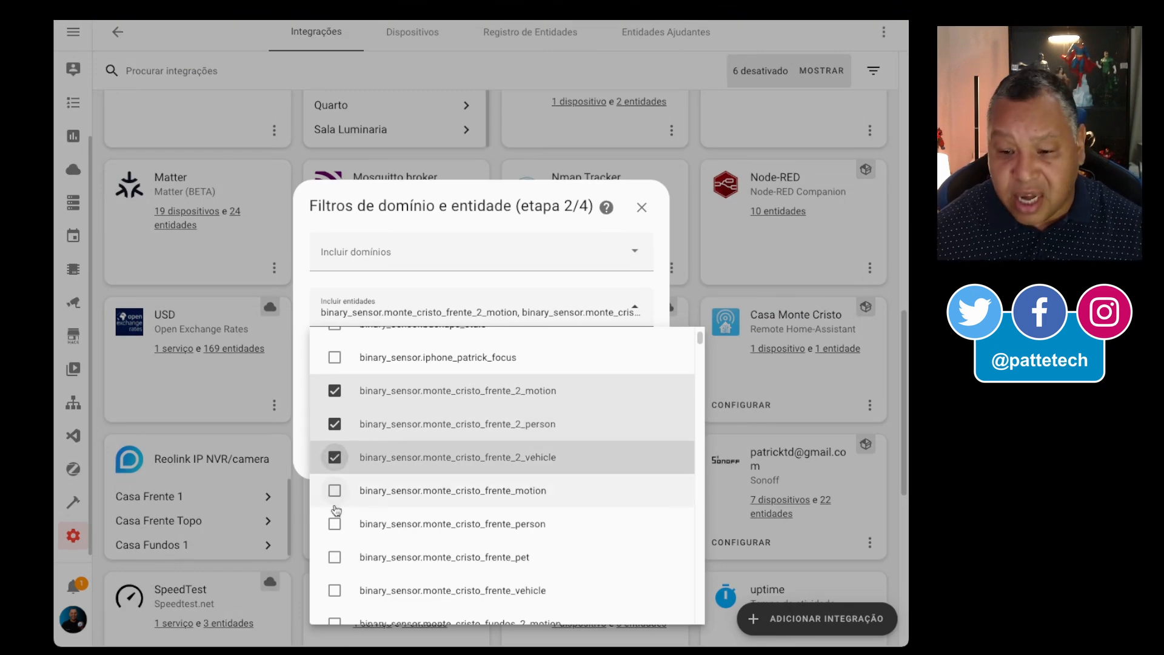
{"action": "left_click", "coordinate": [334, 489]}
{"action": "left_click", "coordinate": [334, 523]}
{"action": "left_click", "coordinate": [334, 556]}
{"action": "left_click", "coordinate": [334, 590]}
{"action": "scroll", "coordinate": [514, 441], "scroll_direction": "down", "scroll_amount": 1}
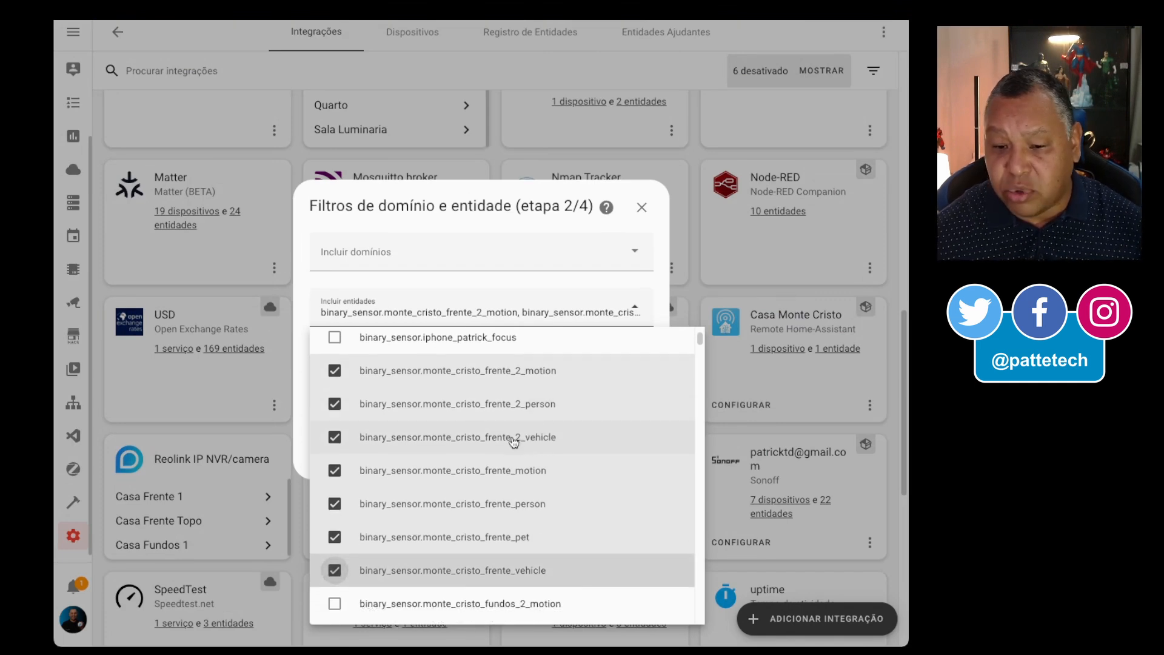
Also include sensor.solplanet_producao_diaria, sensor.solplanet_producao_corrente and sensor.speedtest_download, and submit the domain and entity filters
{"action": "scroll", "coordinate": [514, 441], "scroll_direction": "down", "scroll_amount": 10}
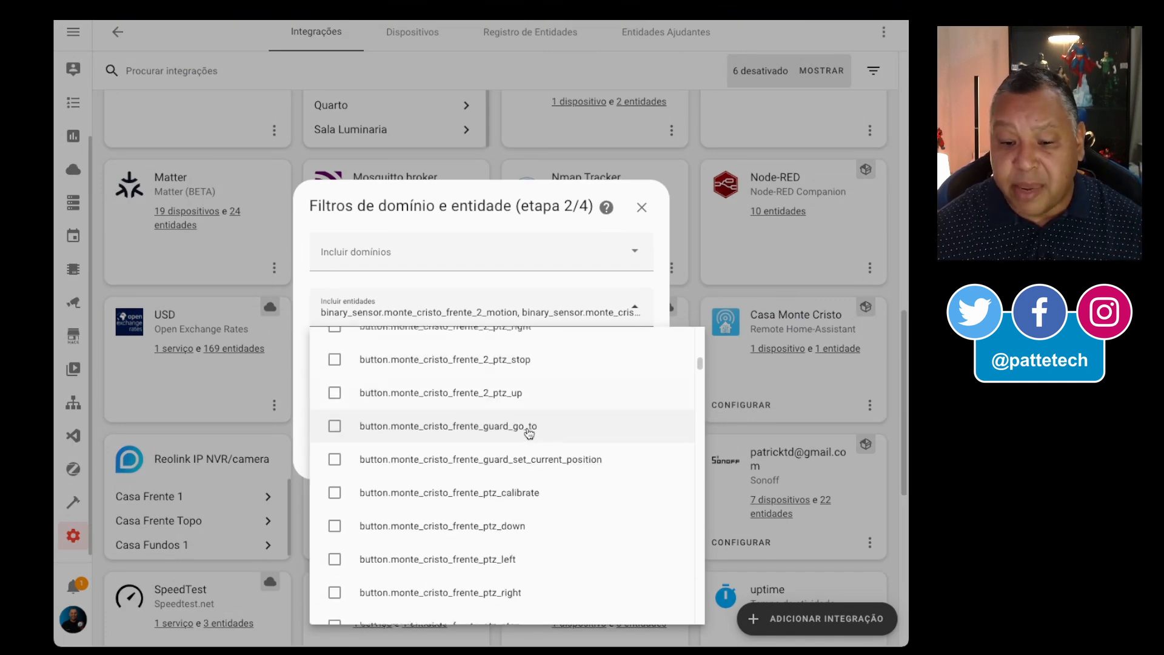
{"action": "scroll", "coordinate": [529, 433], "scroll_direction": "down", "scroll_amount": 3}
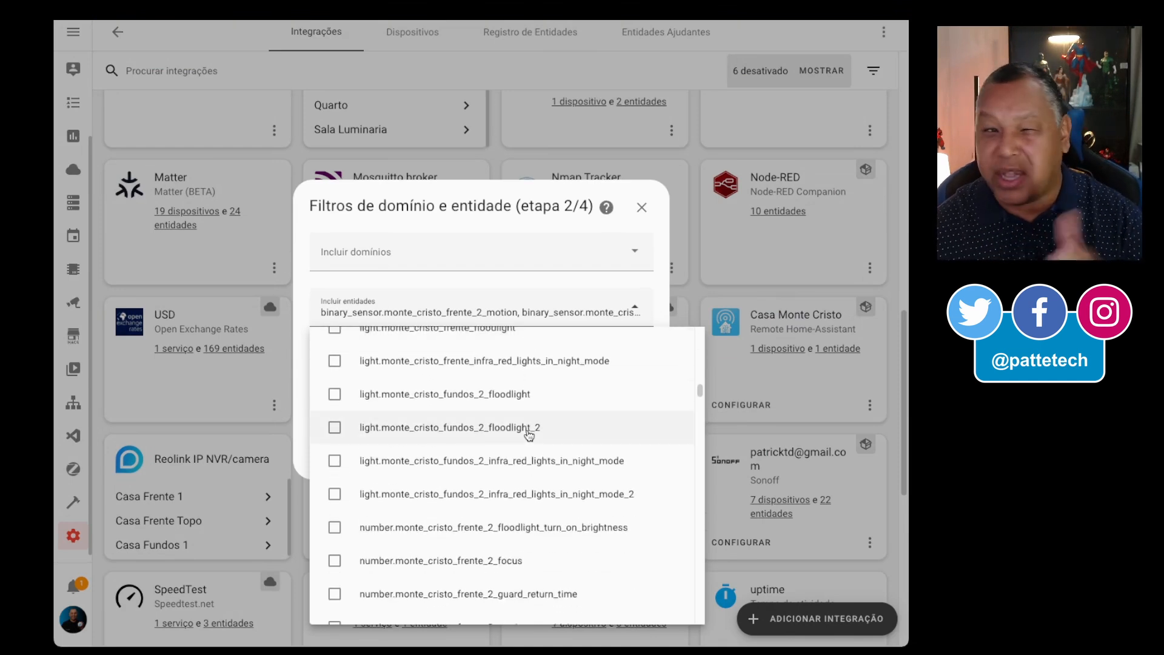
{"action": "scroll", "coordinate": [520, 430], "scroll_direction": "down", "scroll_amount": 15}
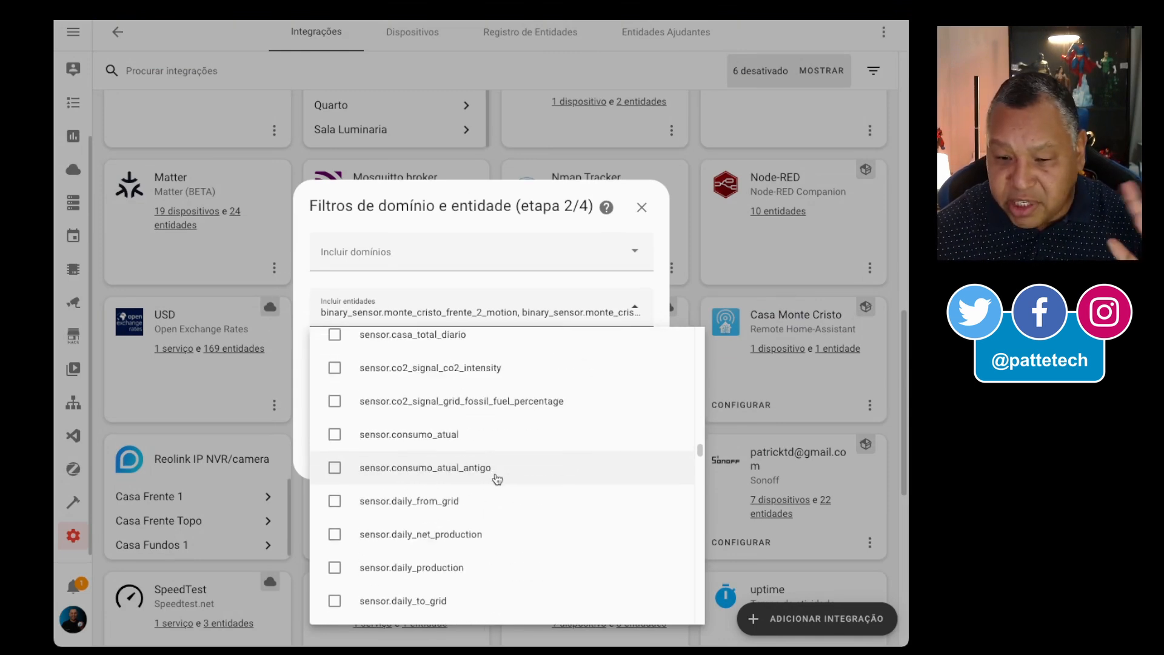
{"action": "scroll", "coordinate": [490, 483], "scroll_direction": "down", "scroll_amount": 12}
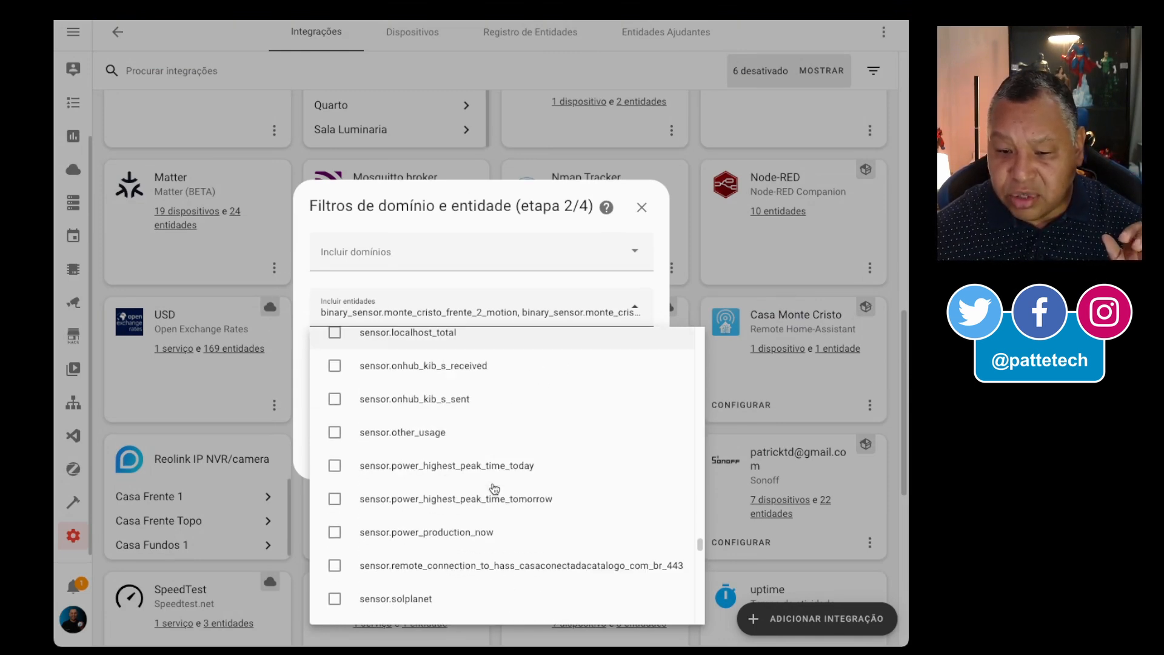
{"action": "scroll", "coordinate": [496, 486], "scroll_direction": "down", "scroll_amount": 2}
{"action": "left_click", "coordinate": [334, 434]}
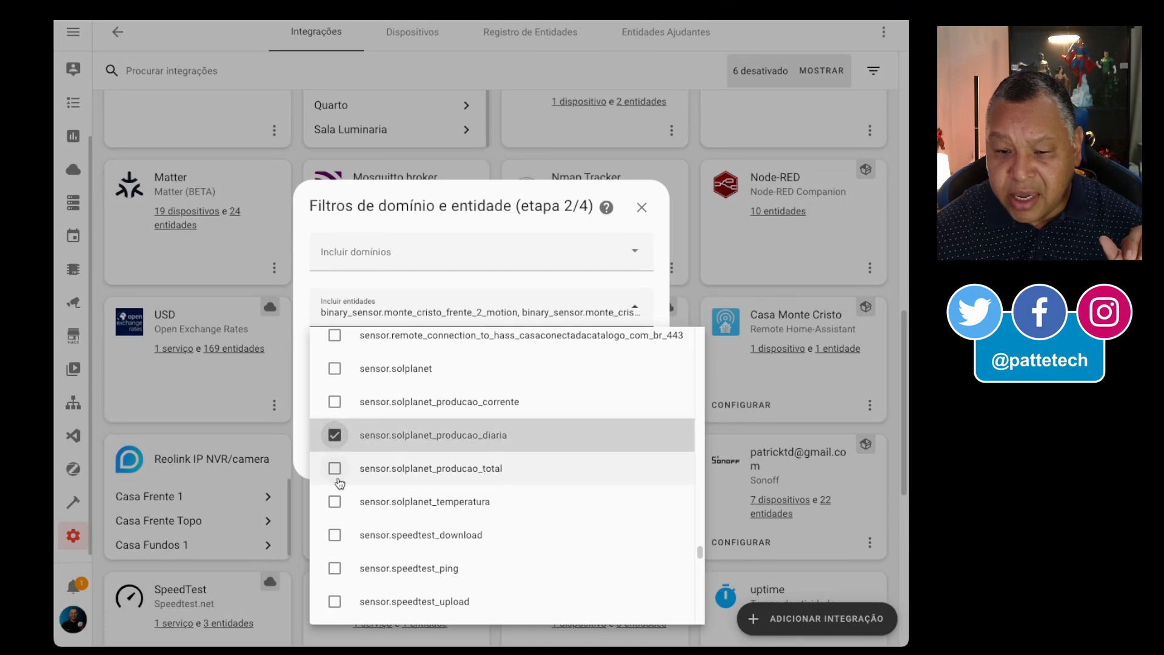
{"action": "left_click", "coordinate": [334, 403]}
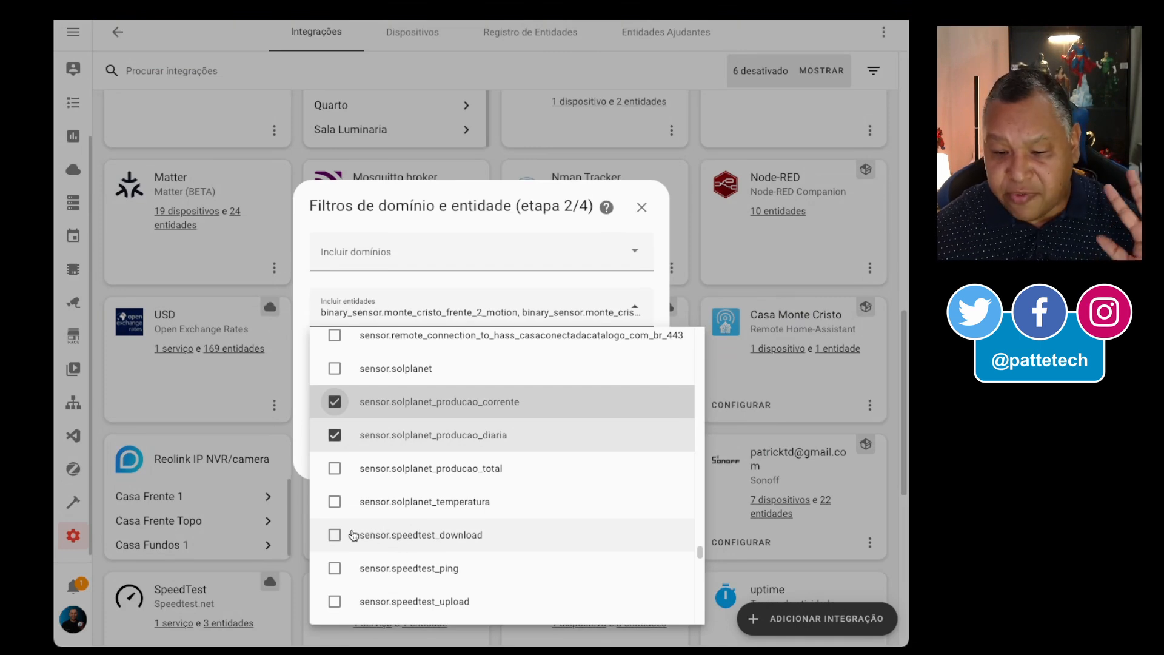
{"action": "left_click", "coordinate": [334, 534]}
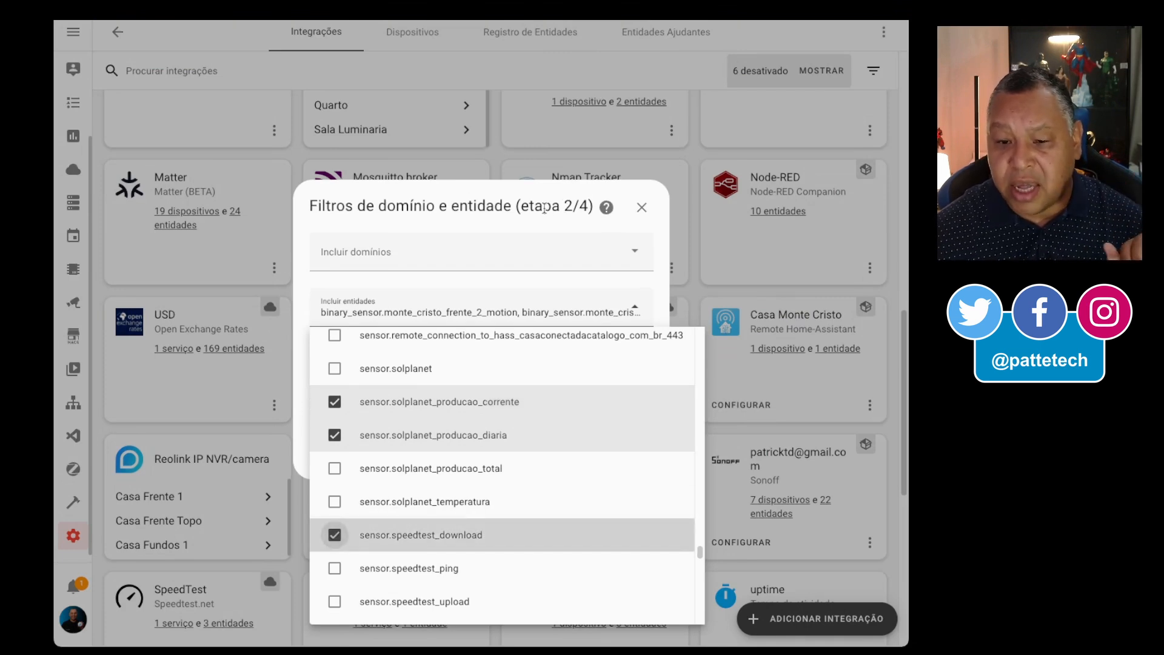
{"action": "left_click", "coordinate": [567, 206]}
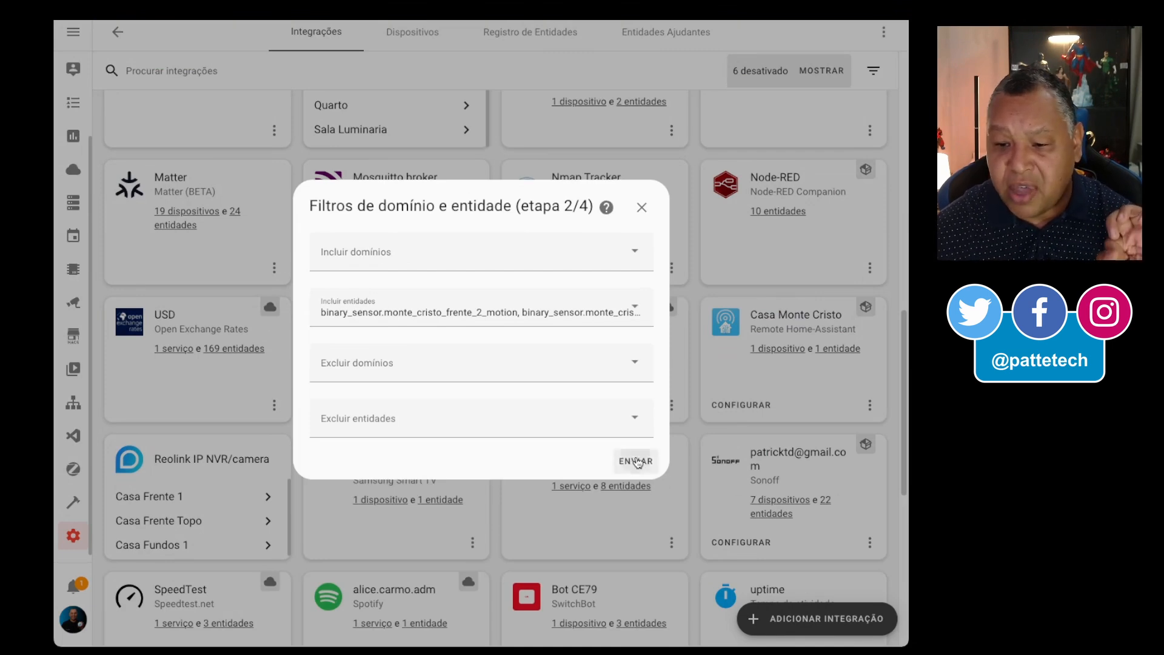
{"action": "left_click", "coordinate": [636, 461]}
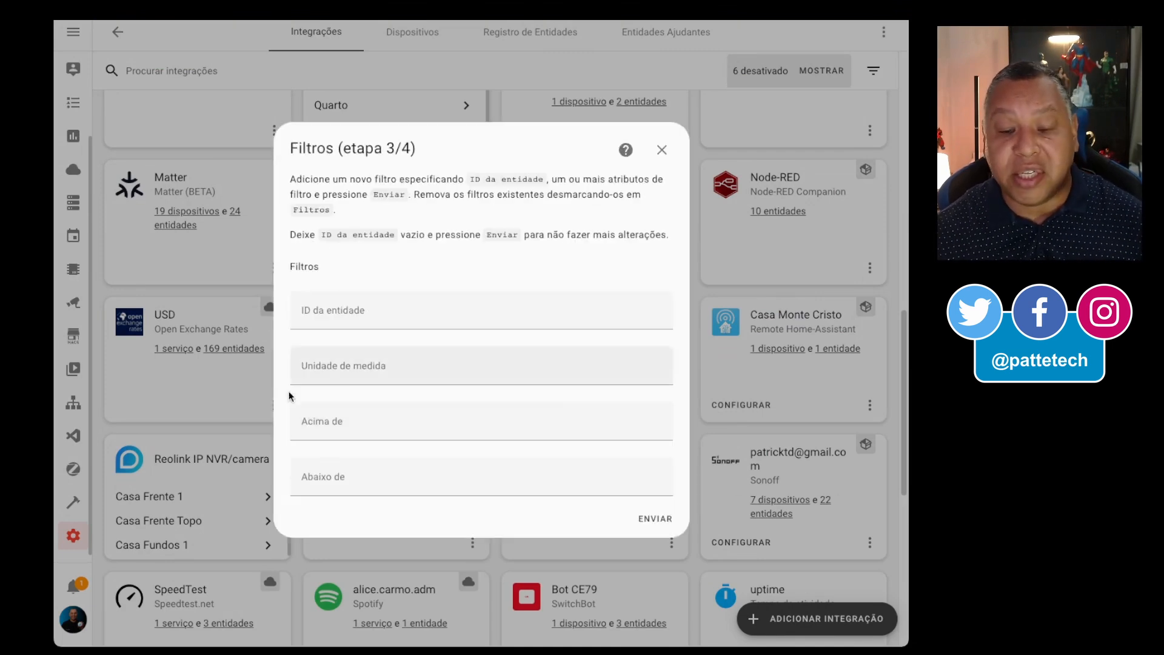
Submit the attribute filters and subscribed events without entries and finish the integration's configuration
{"action": "left_click", "coordinate": [398, 305]}
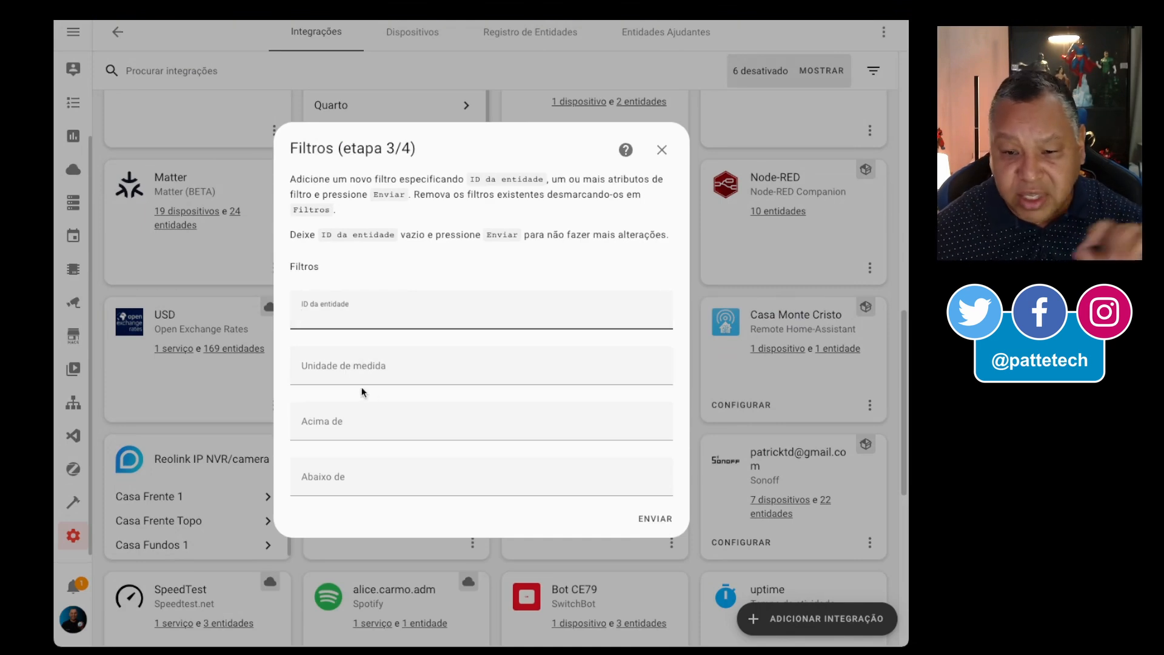
{"action": "left_click", "coordinate": [661, 524]}
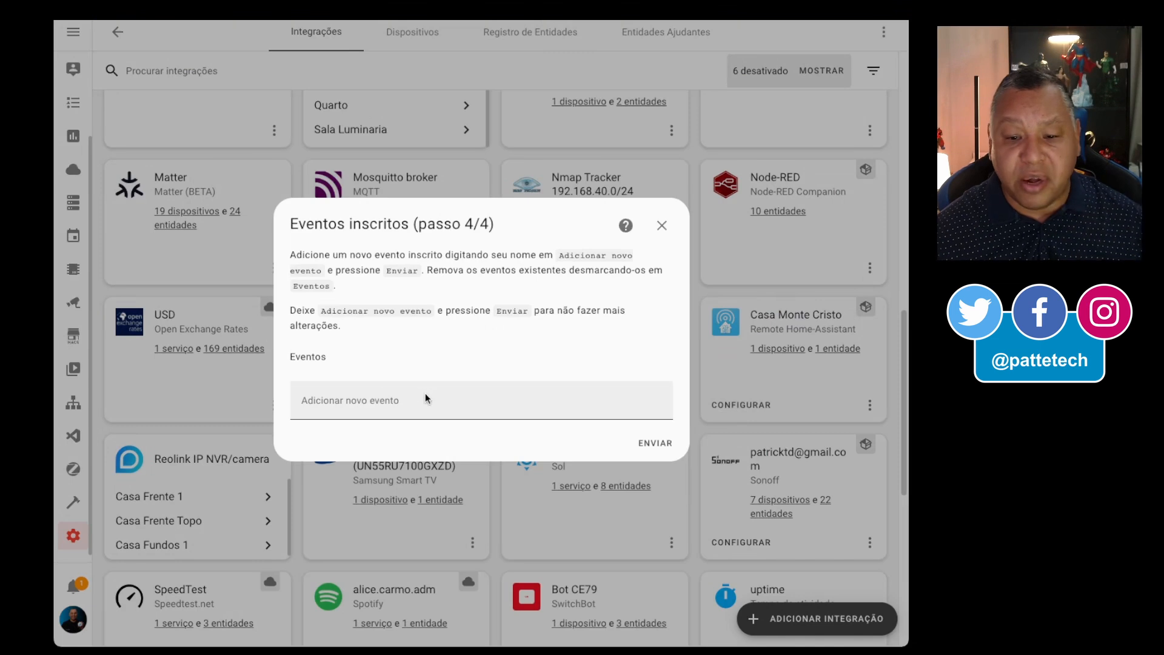
{"action": "left_click", "coordinate": [648, 450]}
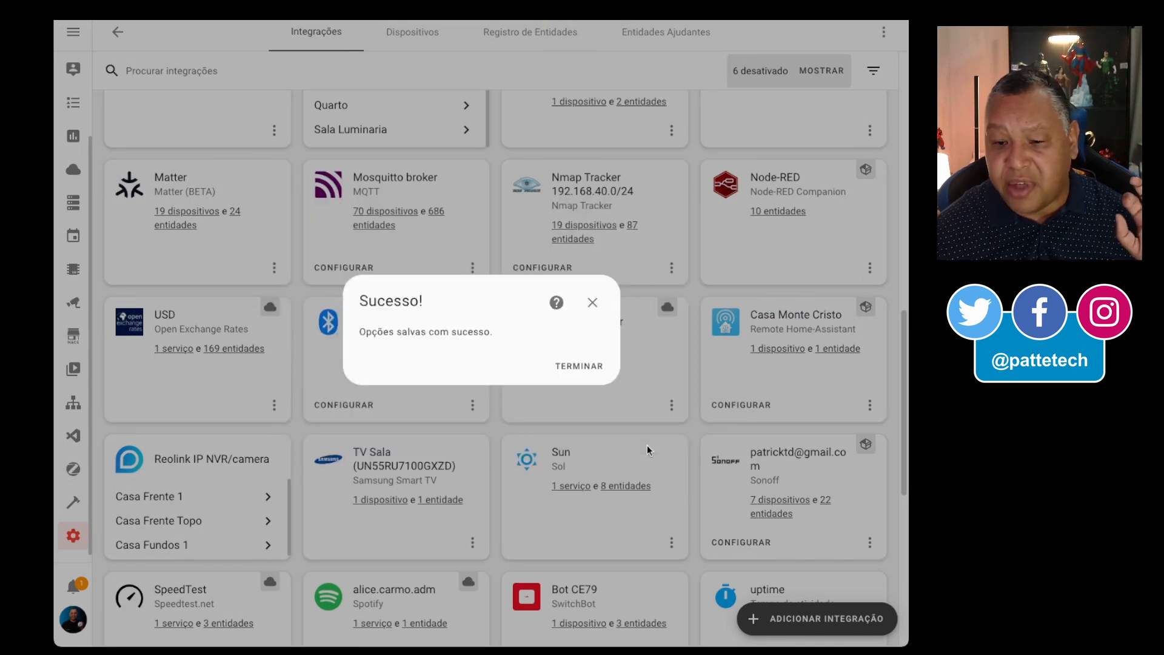
{"action": "left_click", "coordinate": [578, 366]}
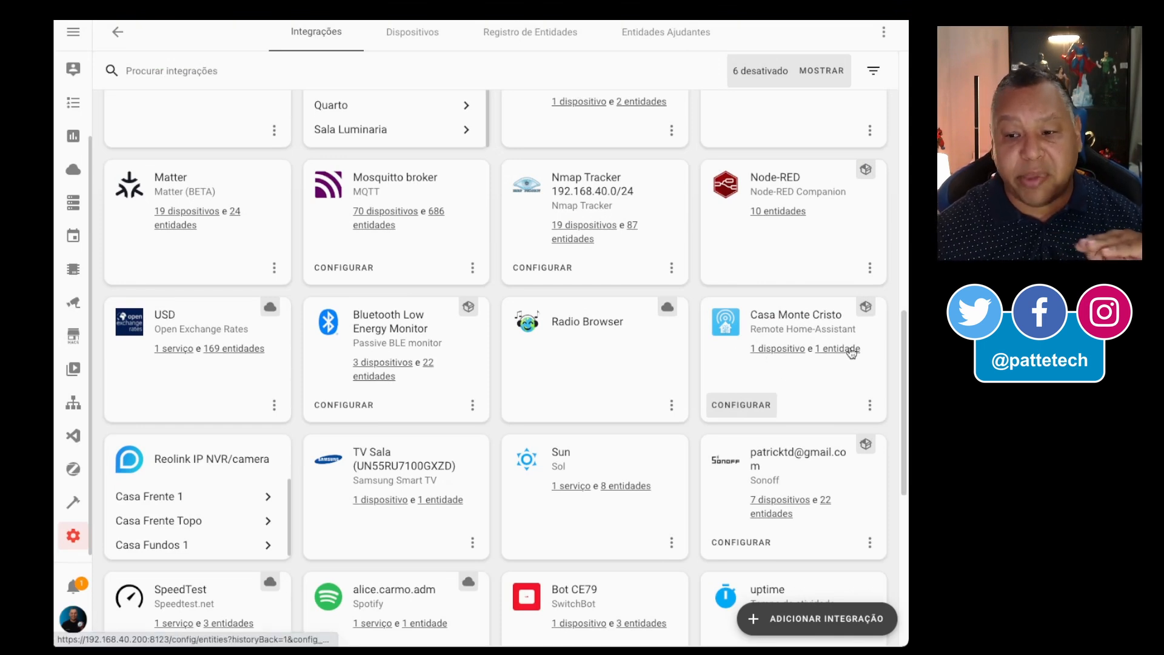
Search the entity registry for "montecristo_"
{"action": "left_click", "coordinate": [533, 31]}
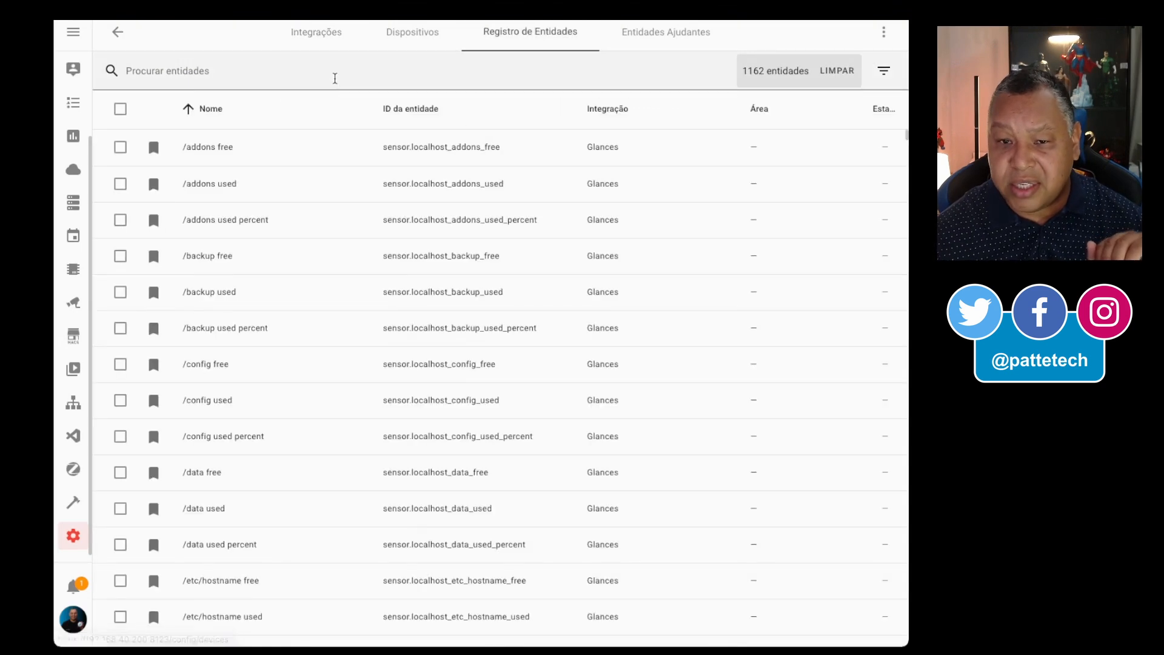
{"action": "left_click", "coordinate": [335, 78]}
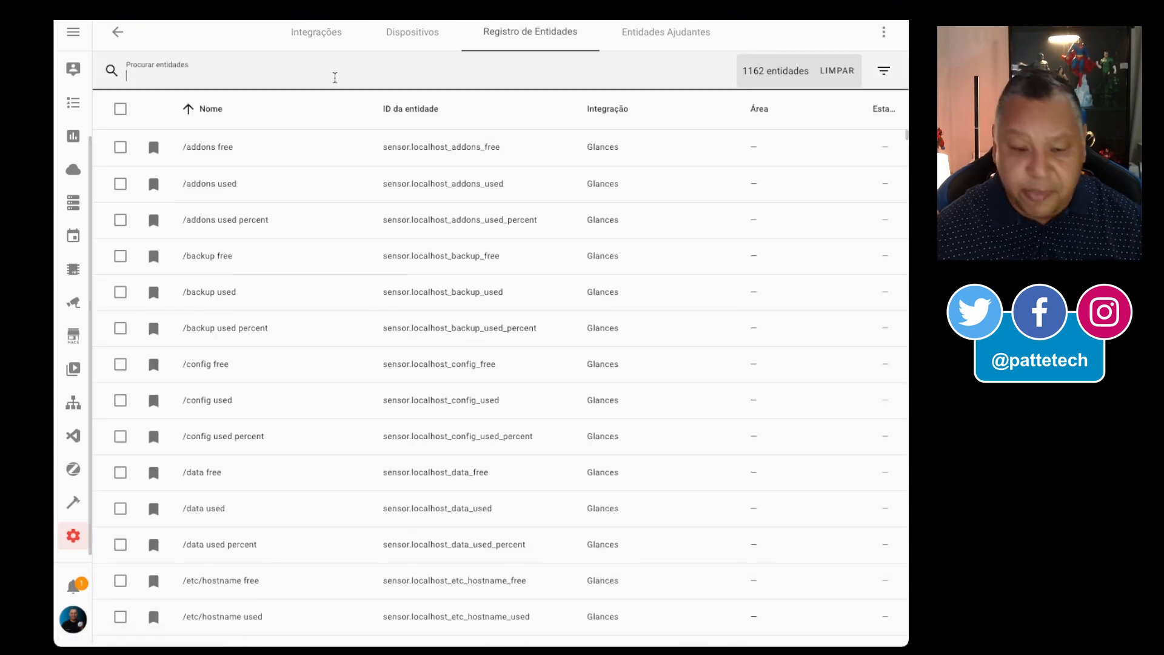
{"action": "type", "text": "montecristo_"}
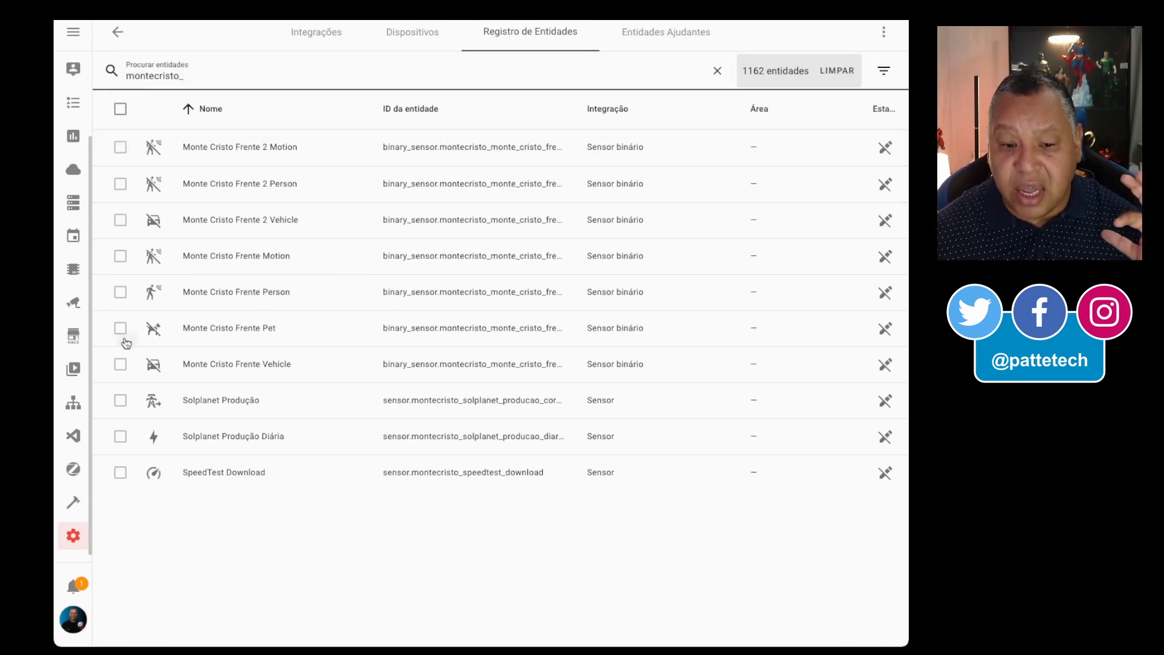
Open the empty dashboard view for editing and start adding a new card
{"action": "scroll", "coordinate": [72, 70], "scroll_direction": "up", "scroll_amount": 3}
{"action": "left_click", "coordinate": [72, 71]}
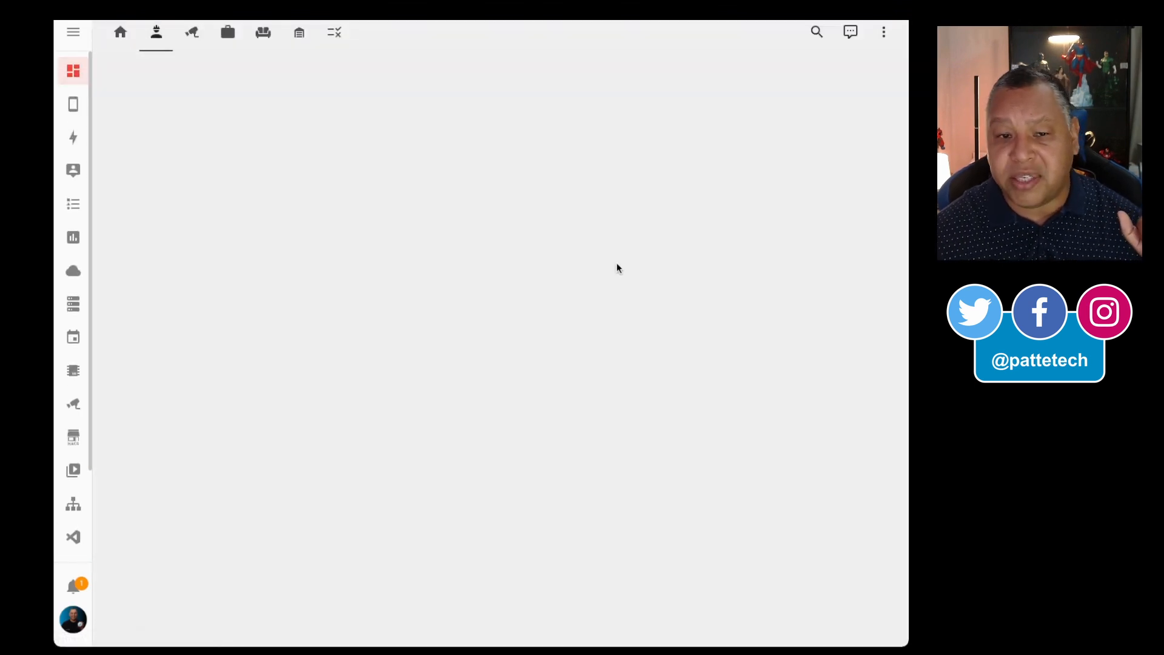
{"action": "left_click", "coordinate": [883, 31]}
{"action": "left_click", "coordinate": [836, 70]}
{"action": "left_click", "coordinate": [828, 618]}
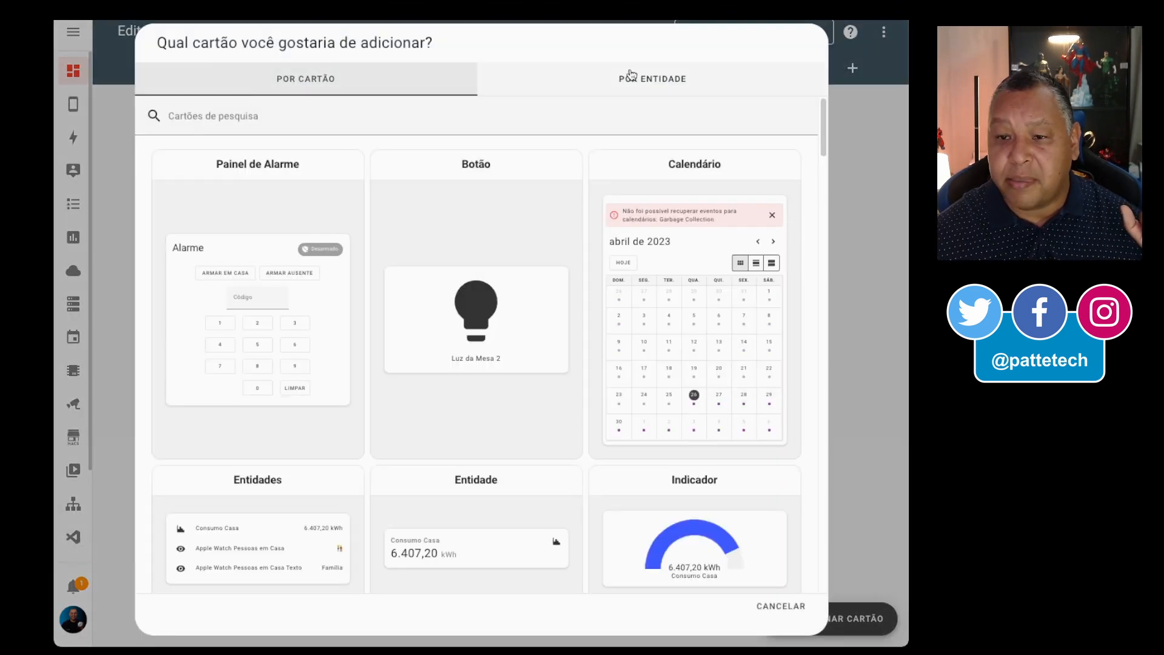
Choose the card by entity, filter for "montecristo_", select all matching entities and add them to the dashboard view in one card
{"action": "left_click", "coordinate": [546, 79]}
{"action": "type", "text": "mon"}
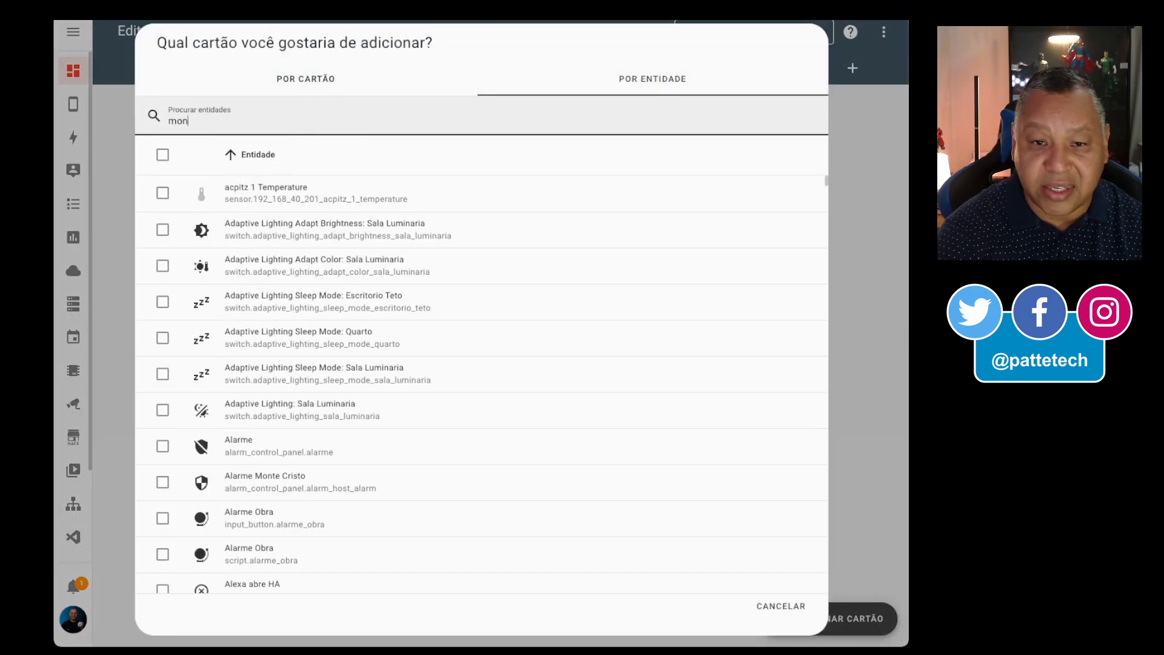
{"action": "type", "text": "tecri"}
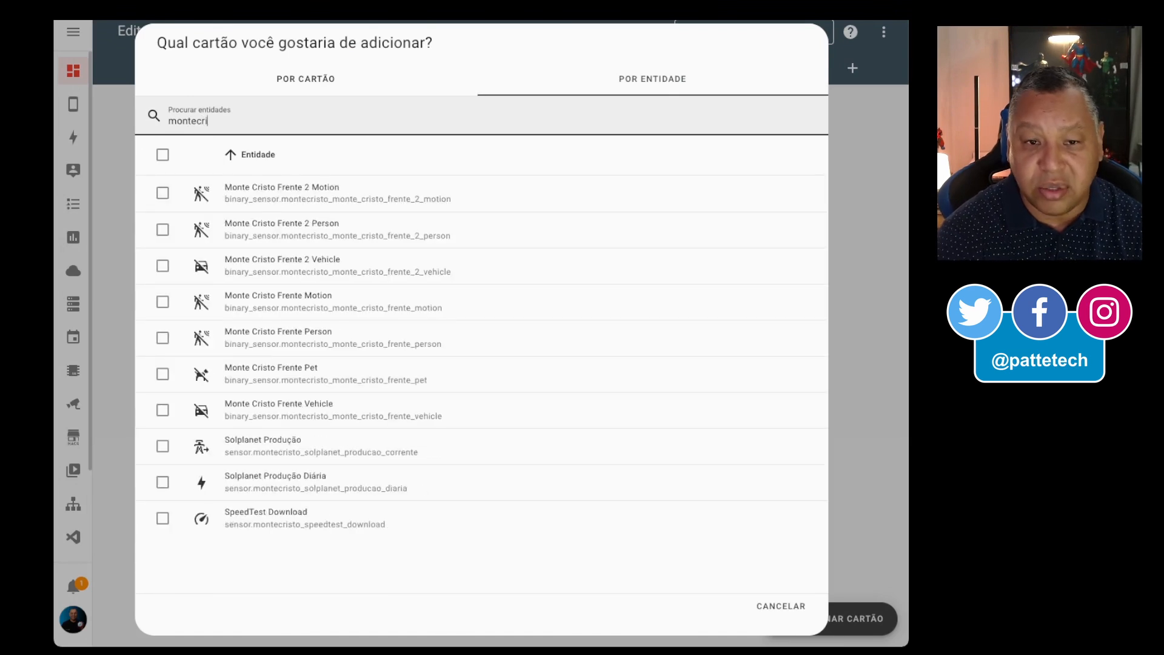
{"action": "type", "text": "sto_"}
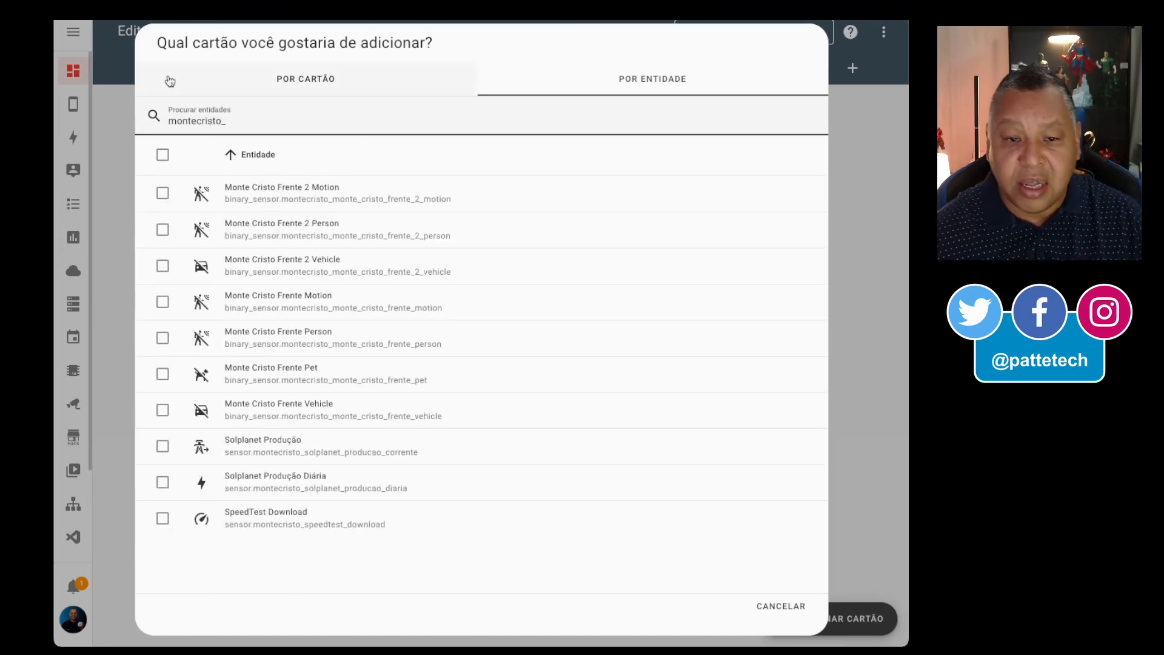
{"action": "left_click", "coordinate": [161, 156]}
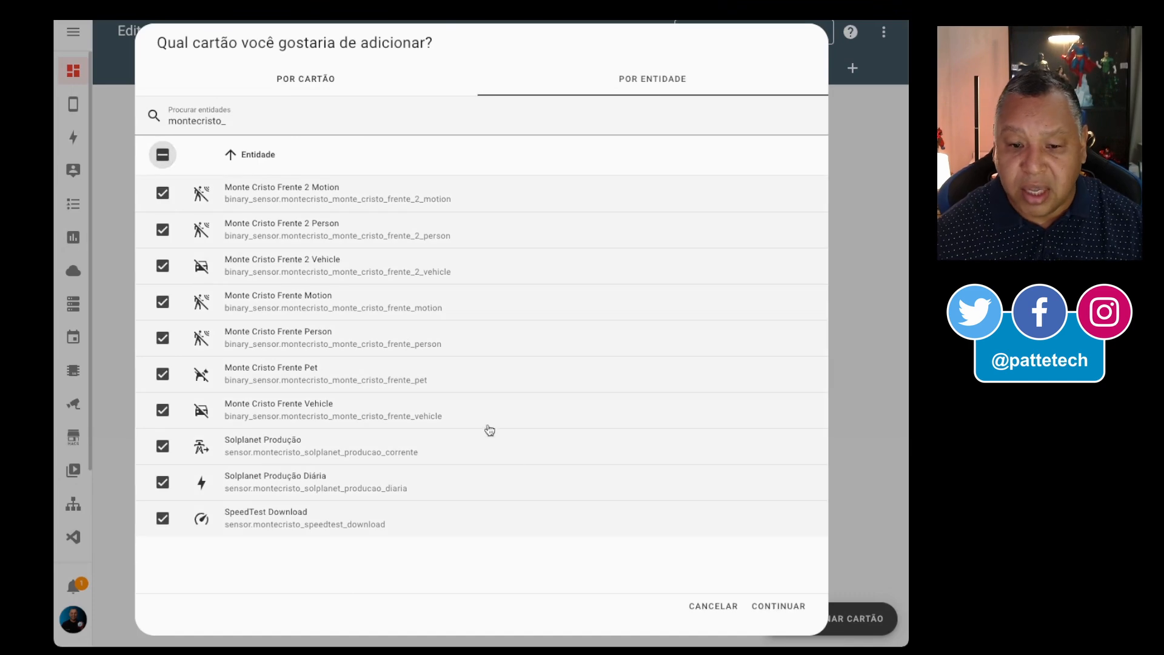
{"action": "left_click", "coordinate": [784, 609]}
{"action": "left_click", "coordinate": [563, 549]}
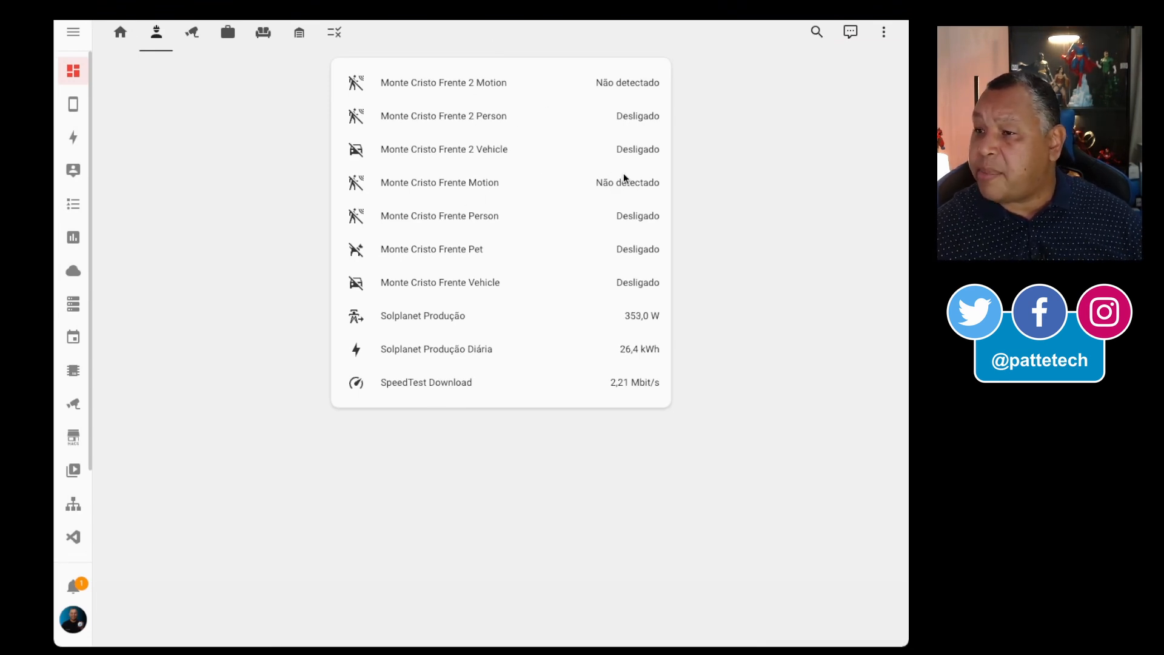
Check the detection history of the Monte Cristo Frente Motion sensor from the dashboard card and close its details
{"action": "left_click", "coordinate": [456, 184]}
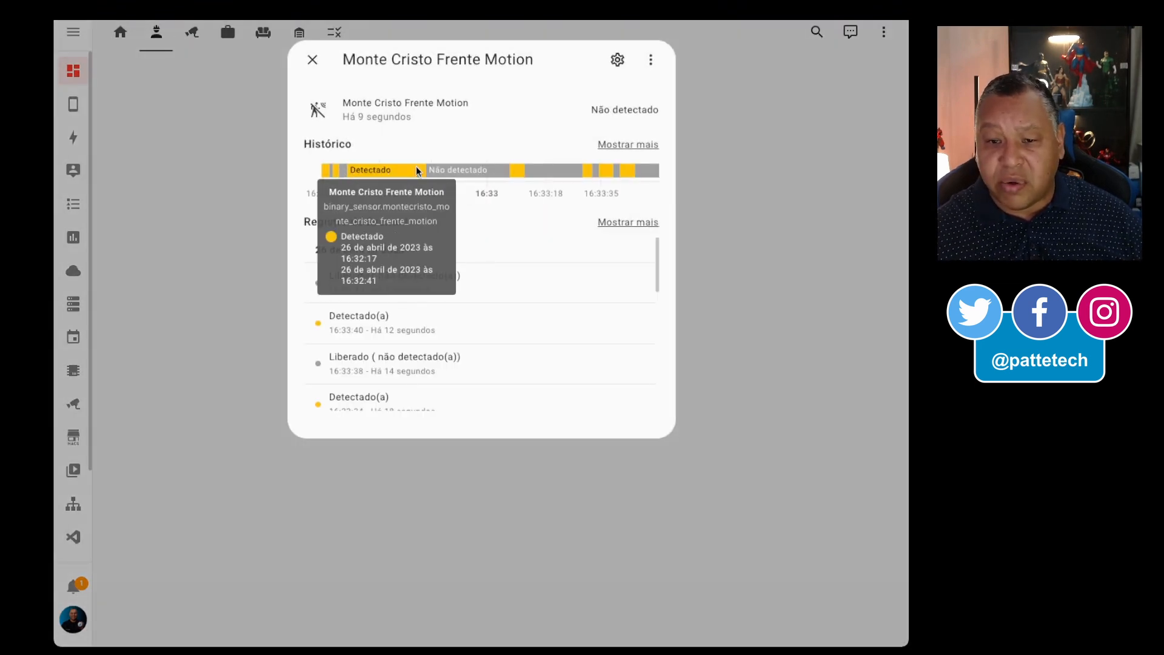
{"action": "left_click", "coordinate": [312, 60]}
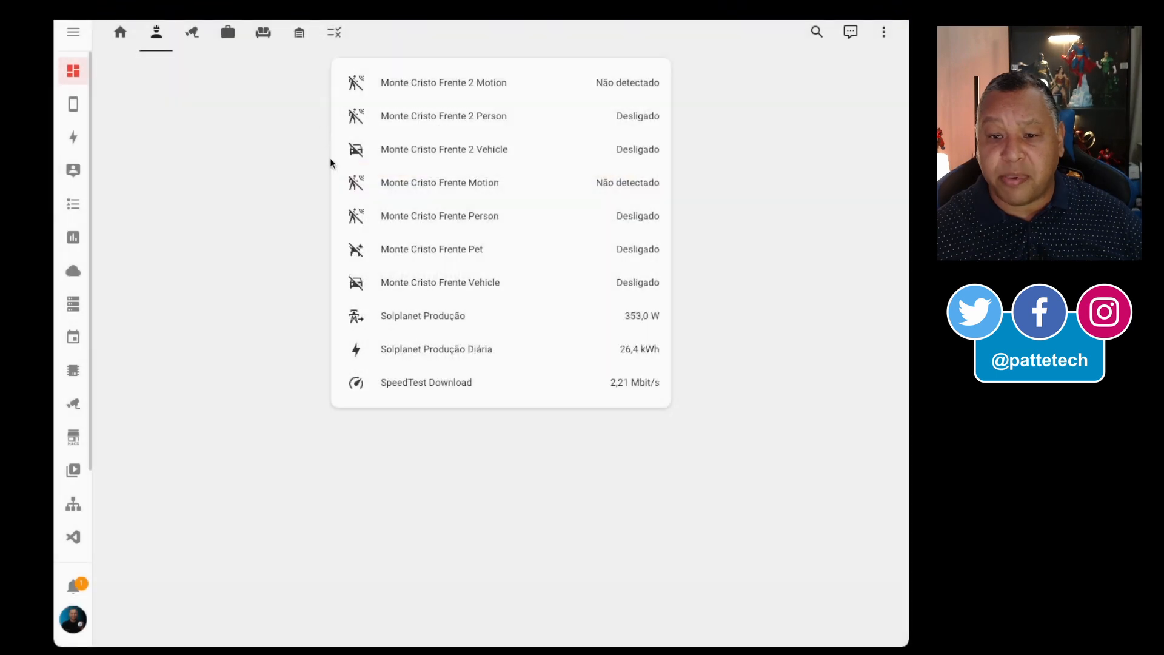